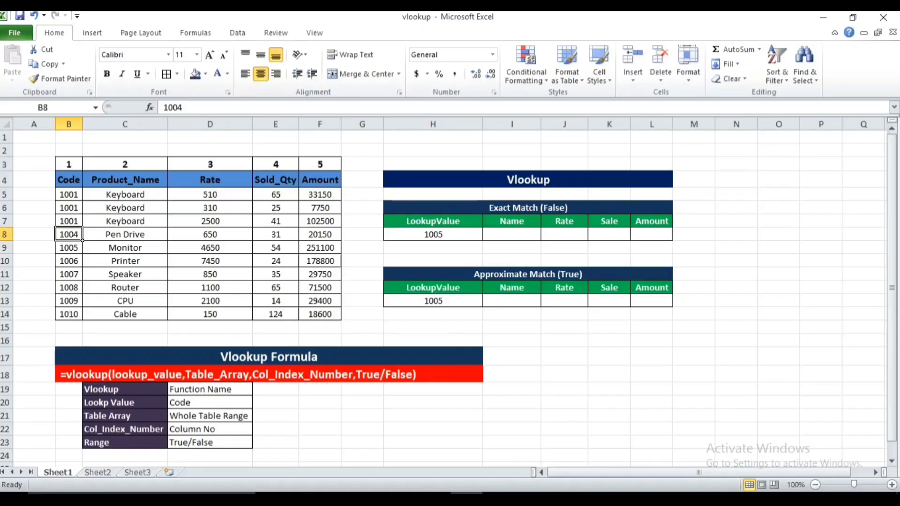
Step: Enter =VLOOKUP(H8,B4:F14,2,FALSE) in cell I8 to return the product name in the Exact Match table
{"action": "left_click", "coordinate": [512, 234]}
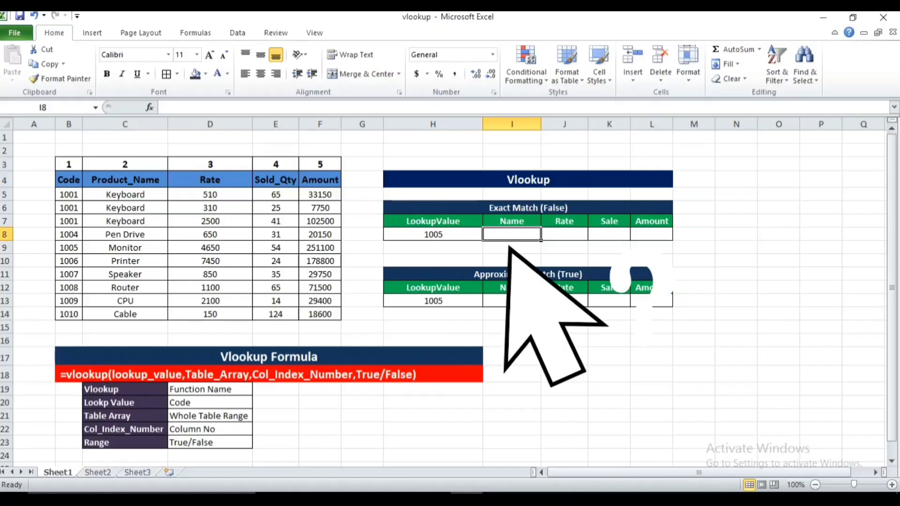
{"action": "type", "text": "="}
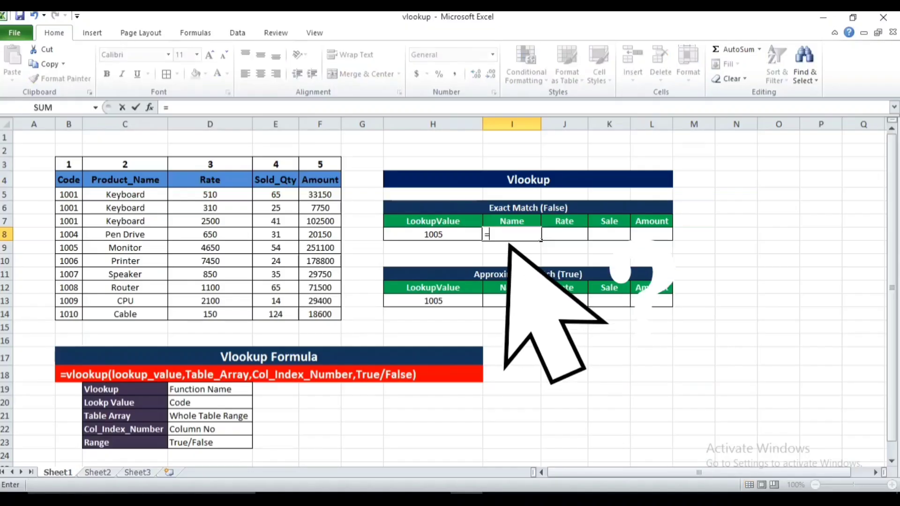
{"action": "type", "text": "v"}
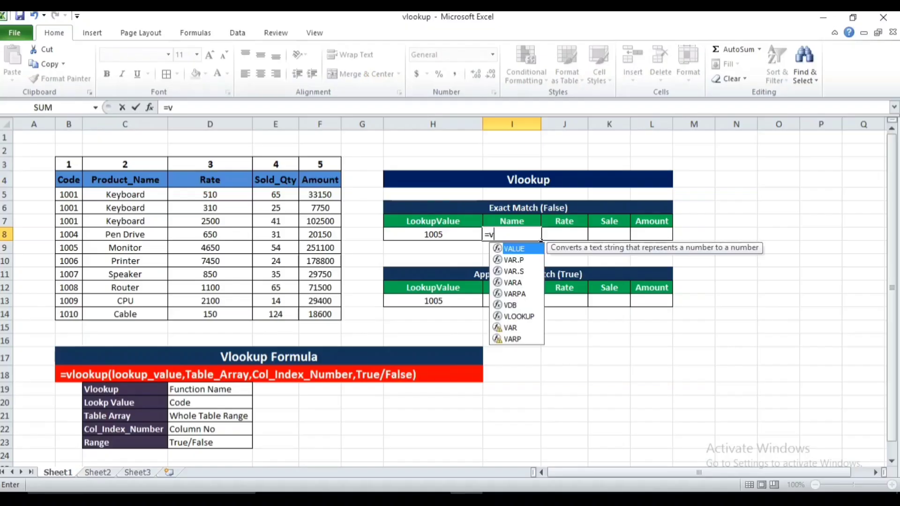
{"action": "type", "text": "lookup"}
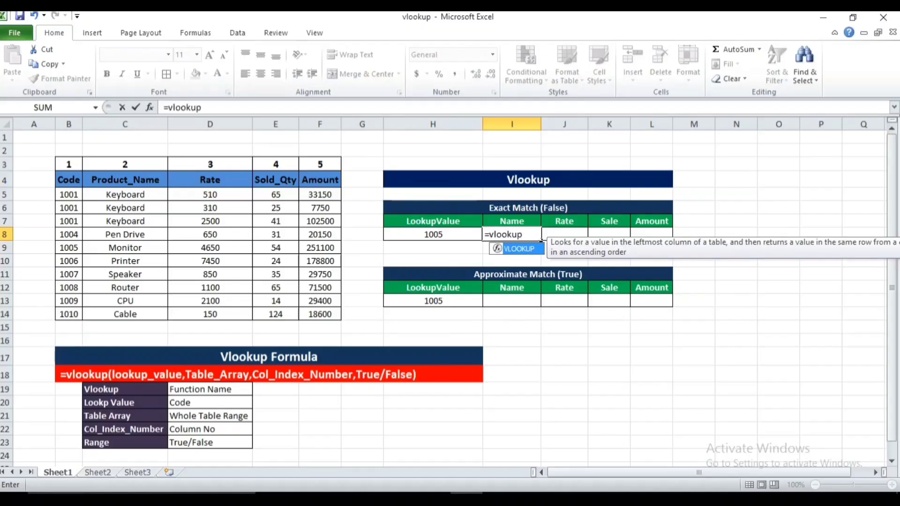
{"action": "type", "text": "("}
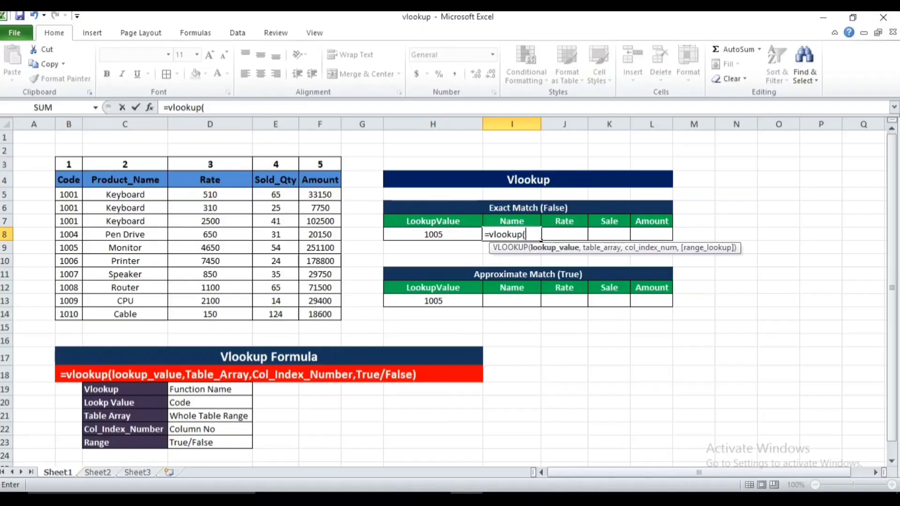
{"action": "key", "text": "Left"}
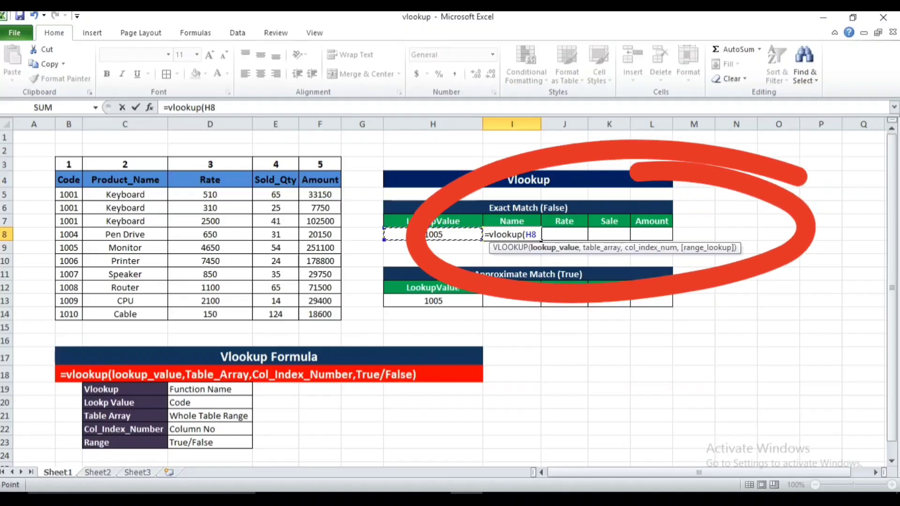
{"action": "type", "text": ","}
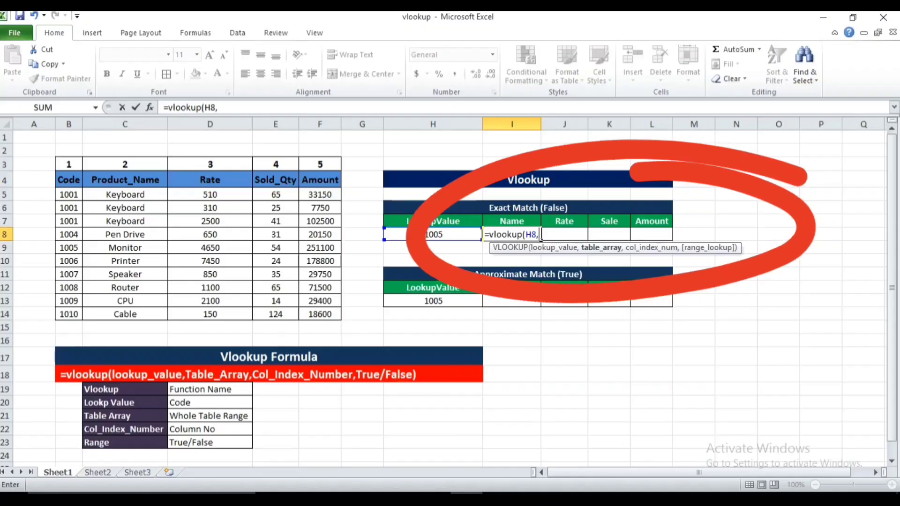
{"action": "type", "text": "b4:f14"}
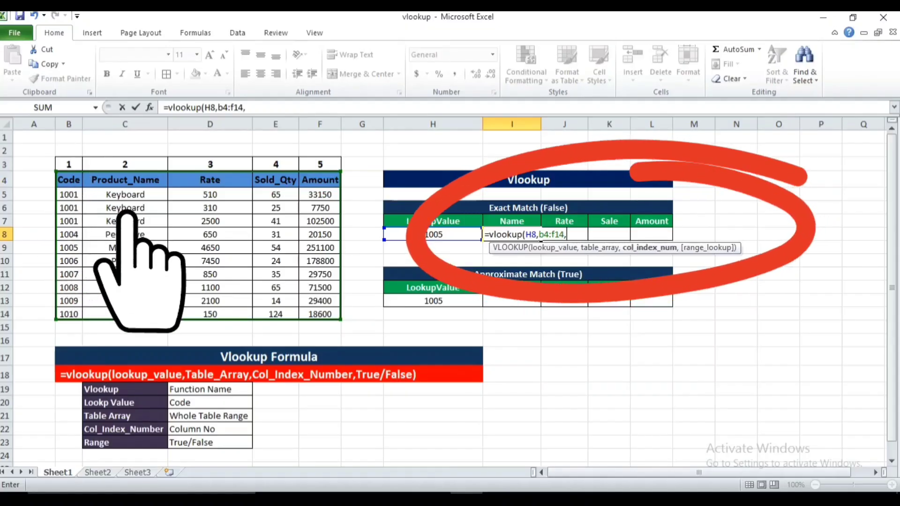
{"action": "type", "text": ","}
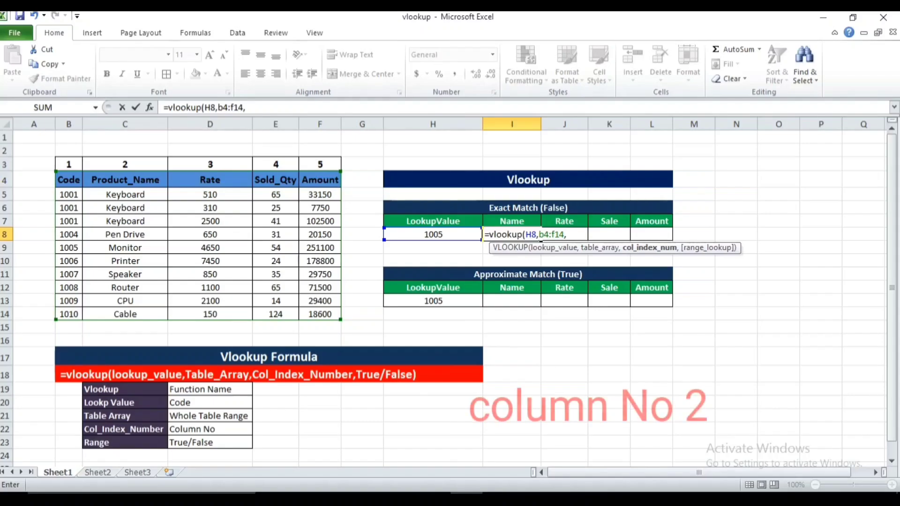
{"action": "type", "text": "2"}
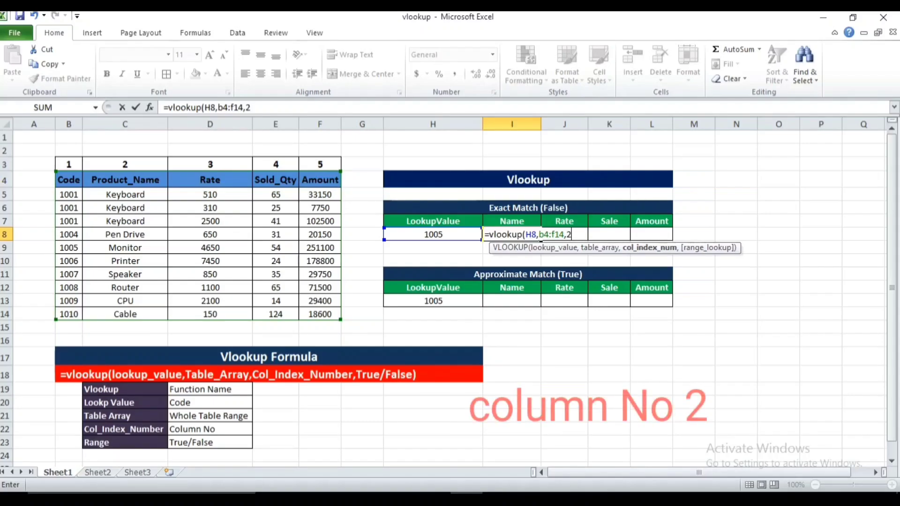
{"action": "type", "text": ","}
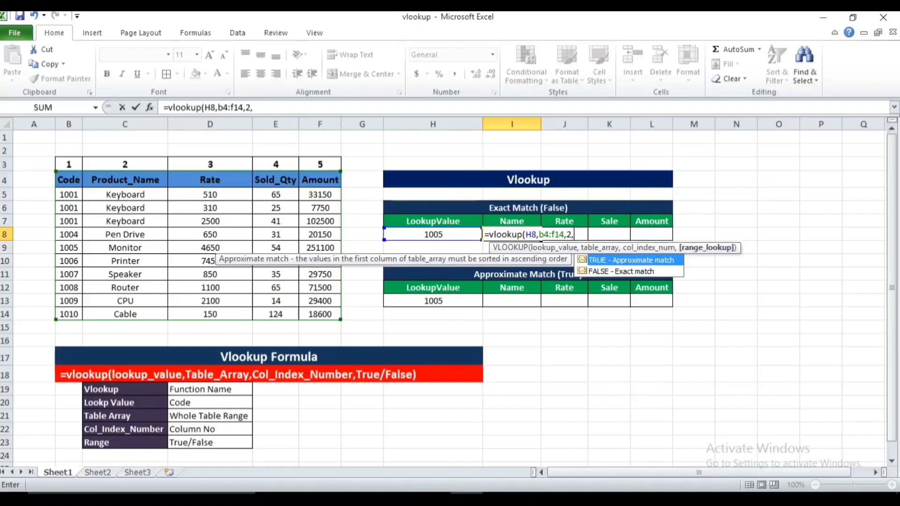
{"action": "type", "text": "false)"}
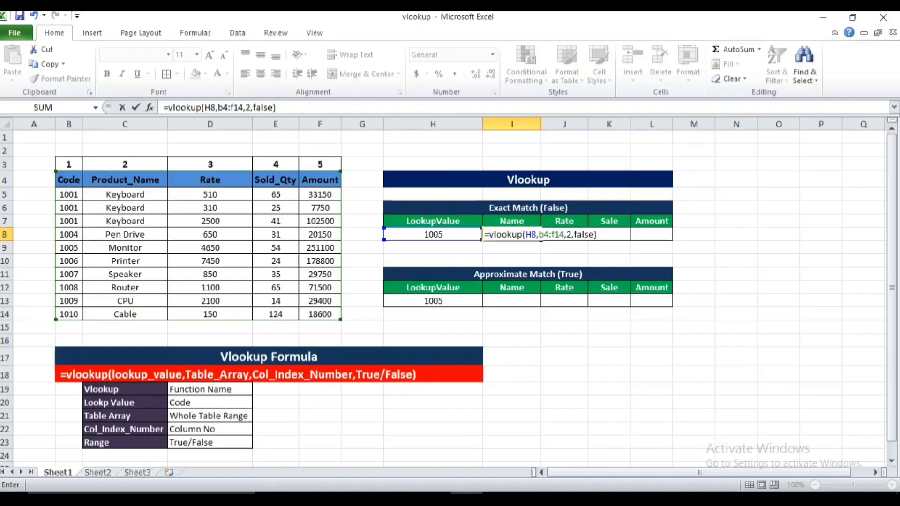
{"action": "key", "text": "Return"}
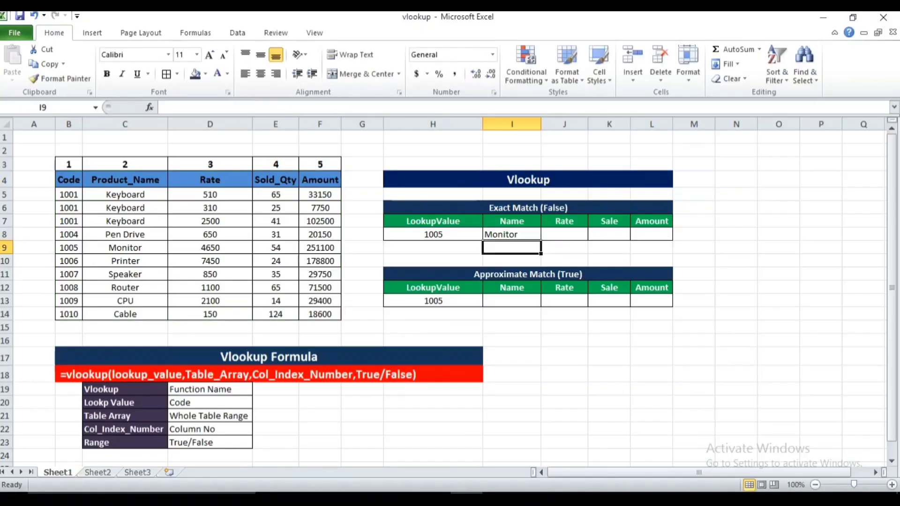
Step: Test the Name lookup by setting the lookup value in H8 to 1004, 1010 and 1009 in turn
{"action": "key", "text": "Up"}
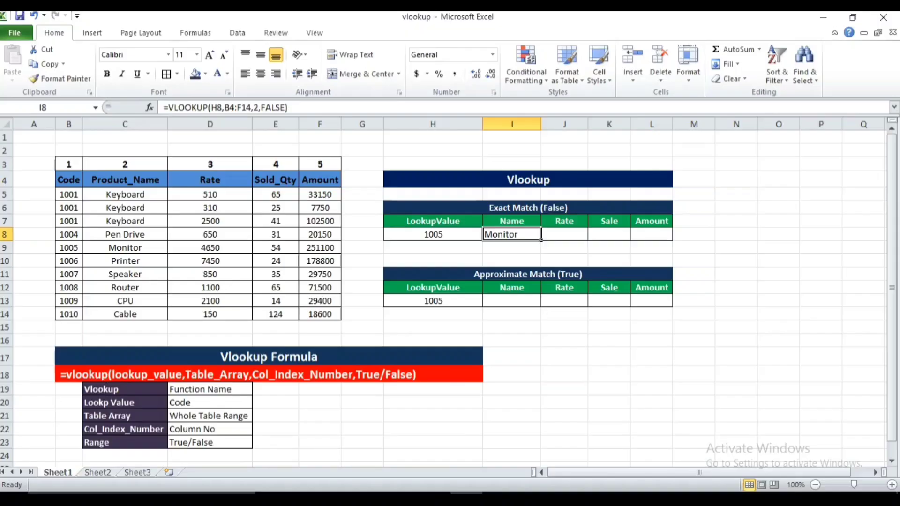
{"action": "key", "text": "Left"}
{"action": "type", "text": "1004"}
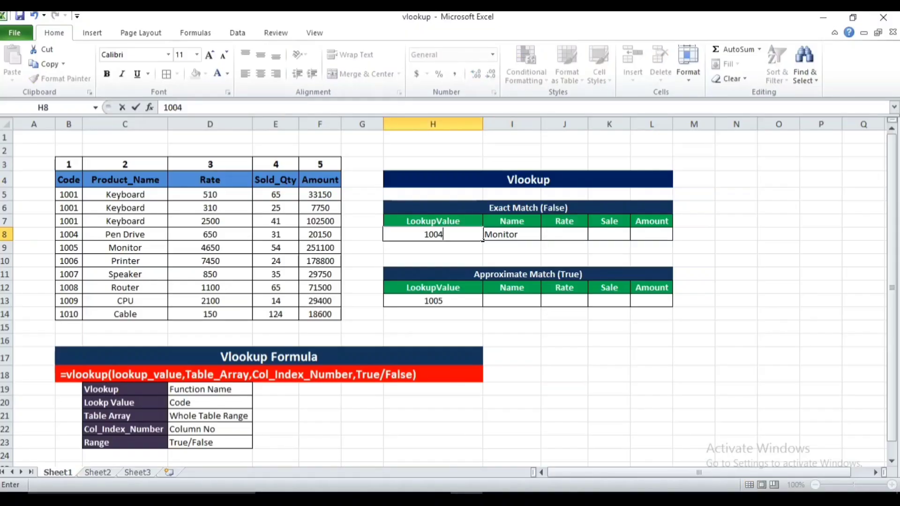
{"action": "key", "text": "Return"}
{"action": "key", "text": "Up"}
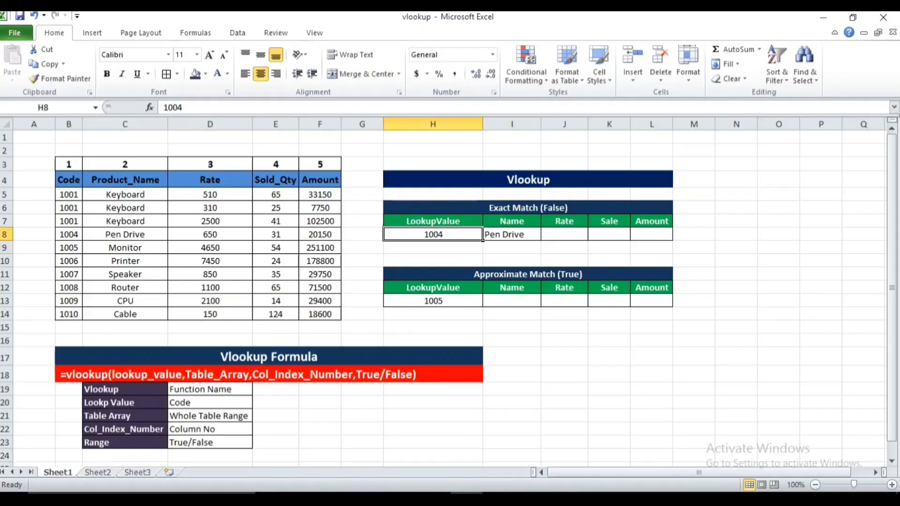
{"action": "type", "text": "1010"}
{"action": "key", "text": "Return"}
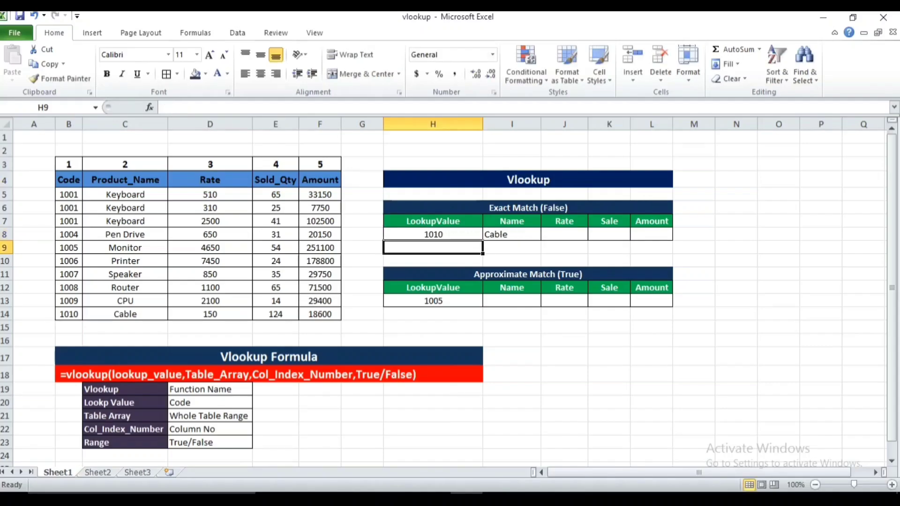
{"action": "key", "text": "Up"}
{"action": "type", "text": "1009"}
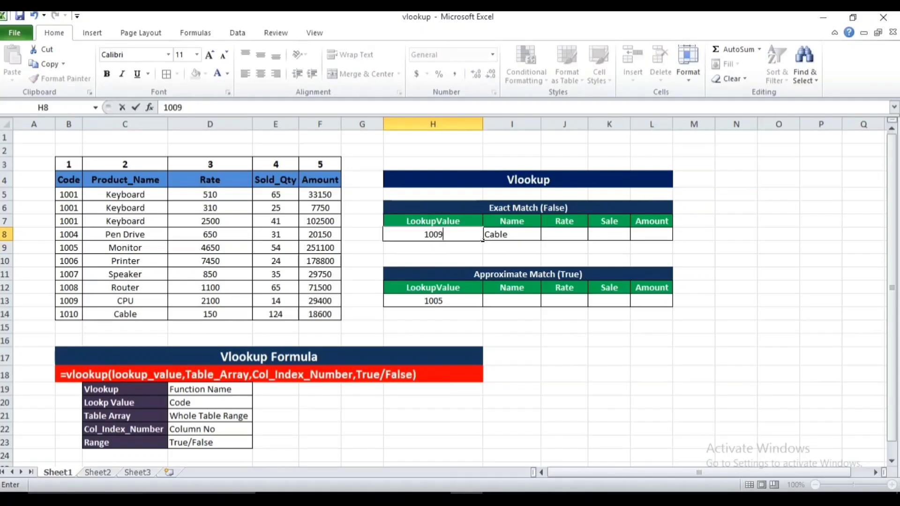
{"action": "key", "text": "Return"}
{"action": "key", "text": "Up"}
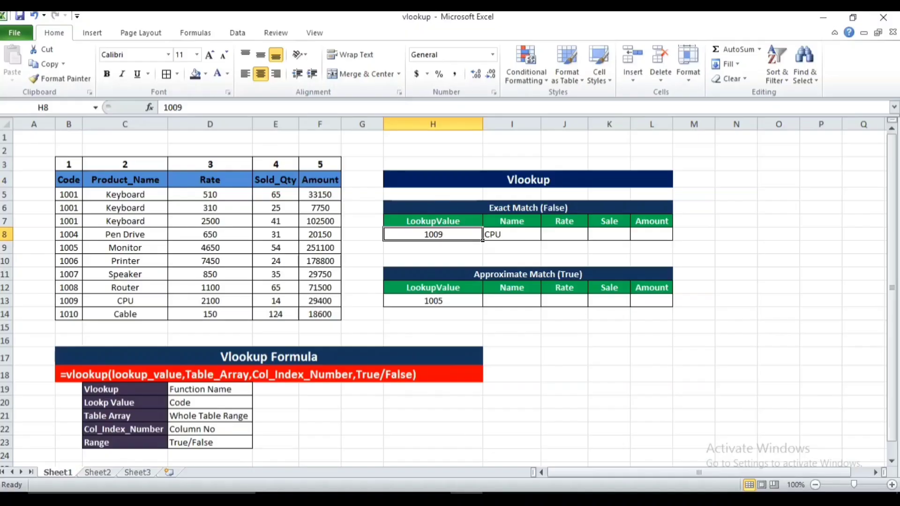
Step: Begin a VLOOKUP formula in the Rate cell J8 with lookup value H8, table array B4:F14 and column index 3
{"action": "left_click", "coordinate": [564, 234]}
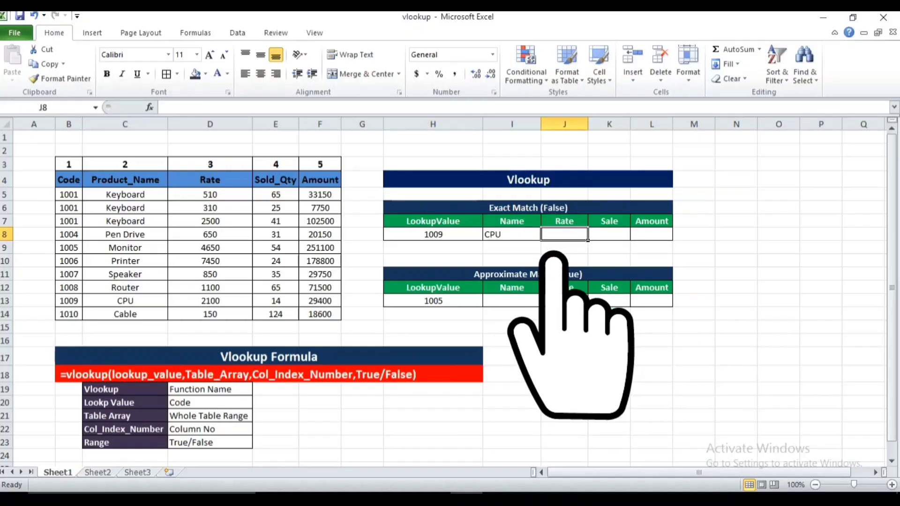
{"action": "left_click", "coordinate": [511, 234]}
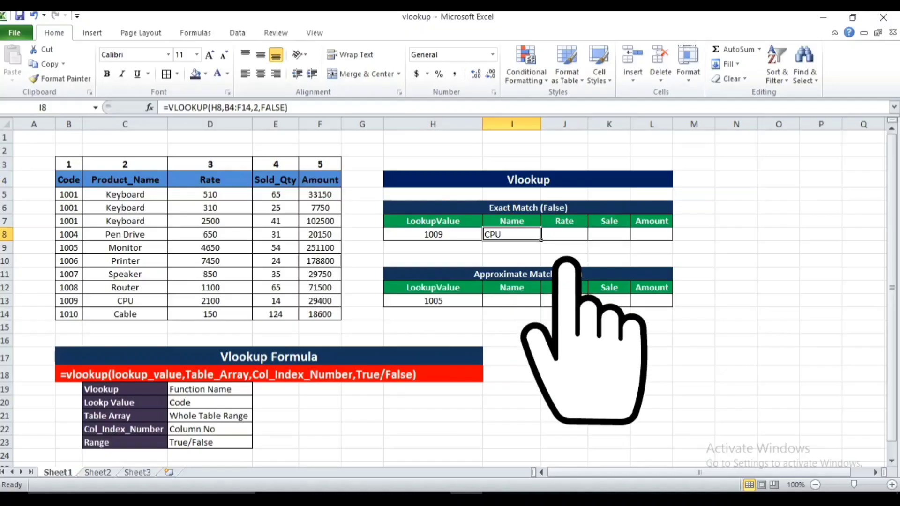
{"action": "left_click", "coordinate": [564, 235]}
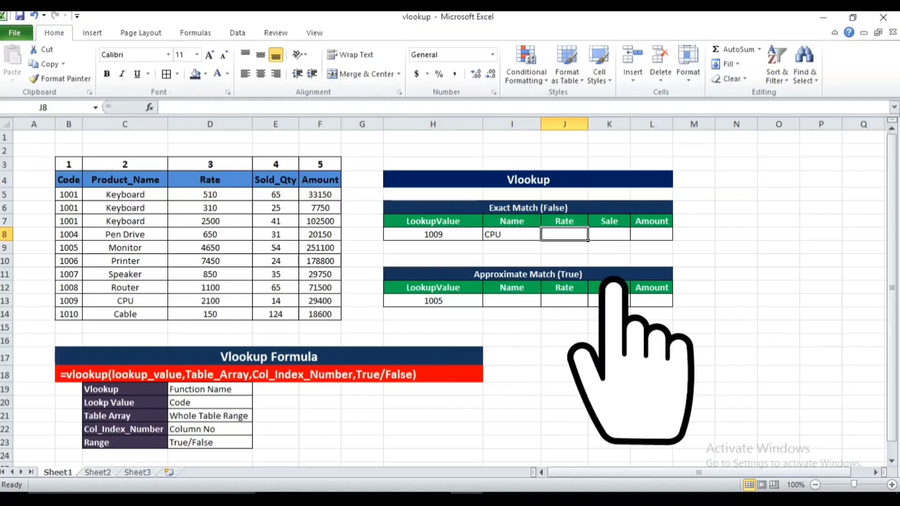
{"action": "type", "text": "="}
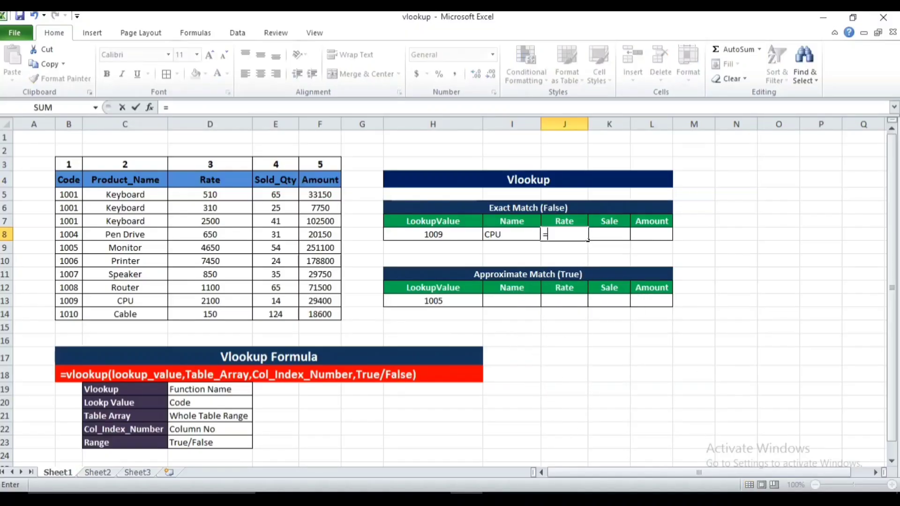
{"action": "type", "text": "vlookup"}
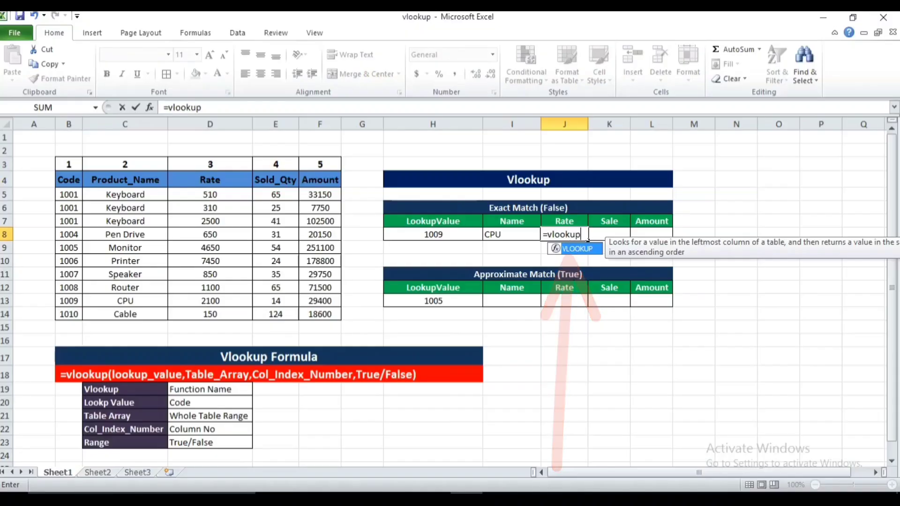
{"action": "type", "text": "("}
{"action": "key", "text": "Left"}
{"action": "key", "text": "Left"}
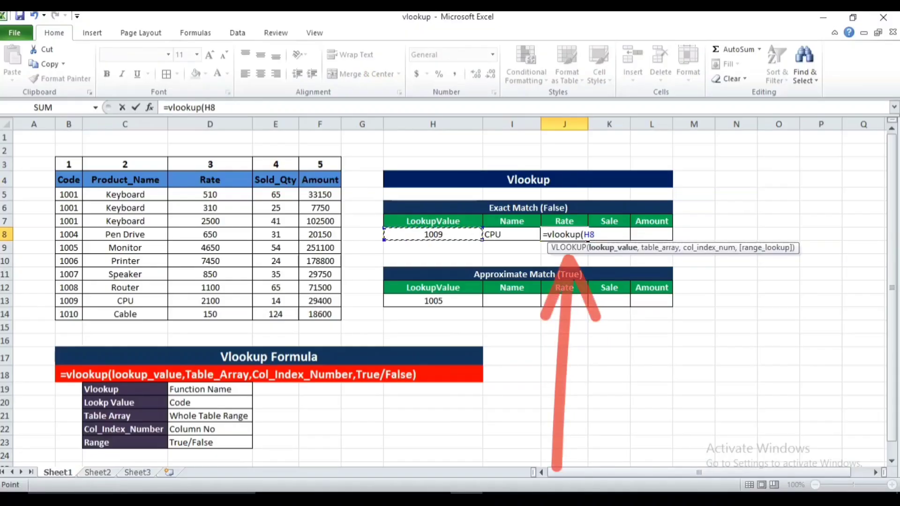
{"action": "type", "text": ",b4"}
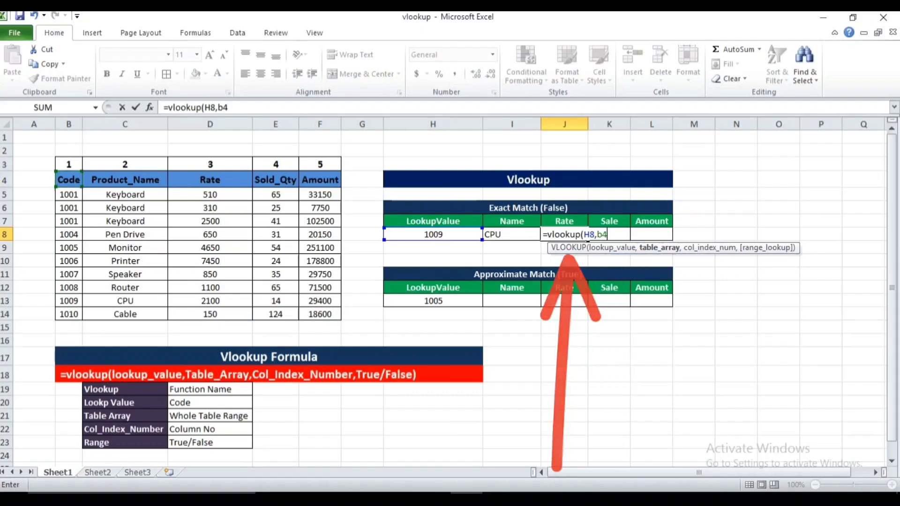
{"action": "type", "text": ":"}
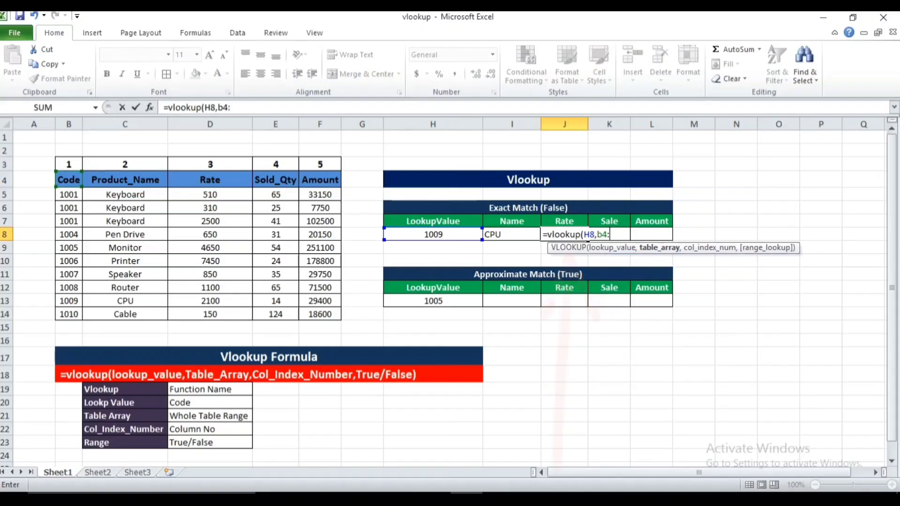
{"action": "type", "text": "f14,"}
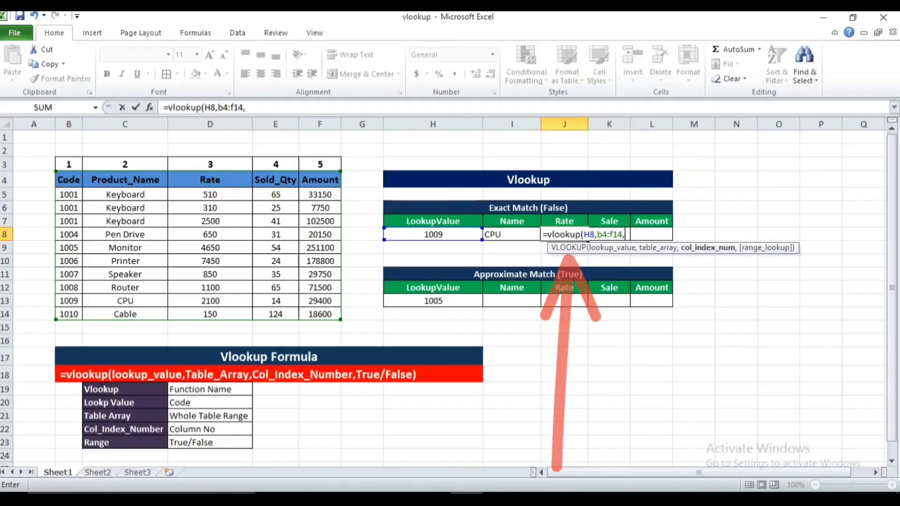
{"action": "type", "text": "3,"}
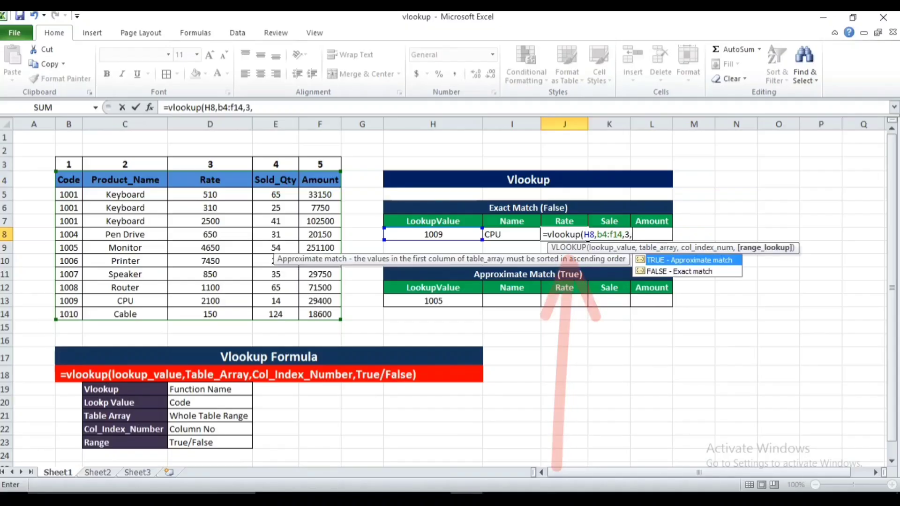
{"action": "type", "text": "fal"}
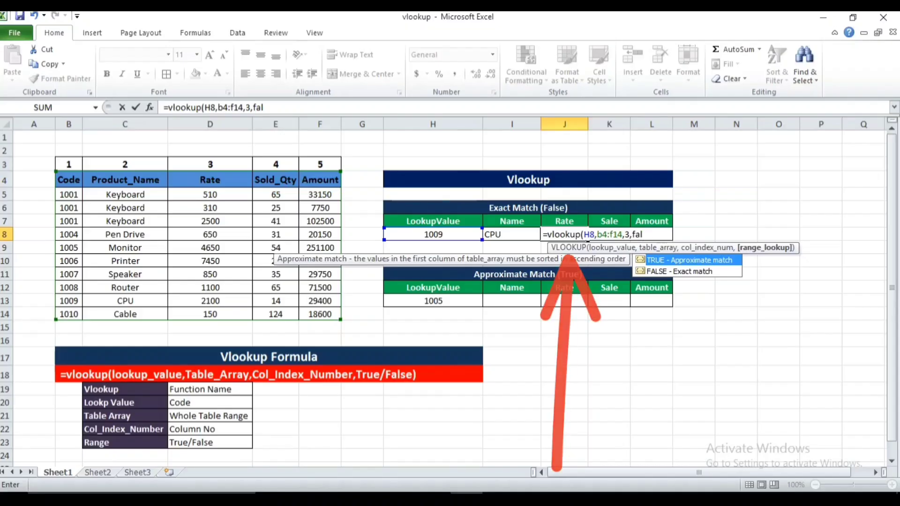
{"action": "key", "text": "BackSpace"}
{"action": "key", "text": "BackSpace"}
{"action": "key", "text": "BackSpace"}
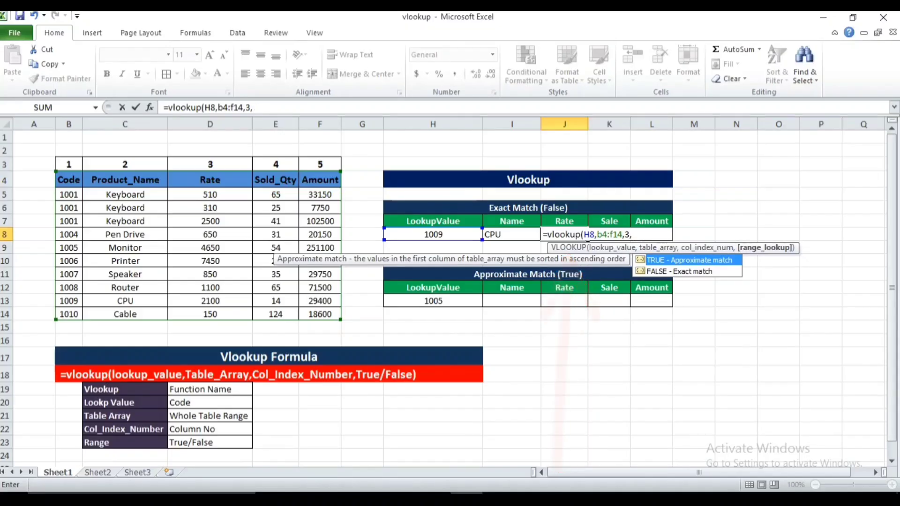
Step: Complete the Rate formula in J8 with TRUE as the range lookup argument
{"action": "type", "text": "true)"}
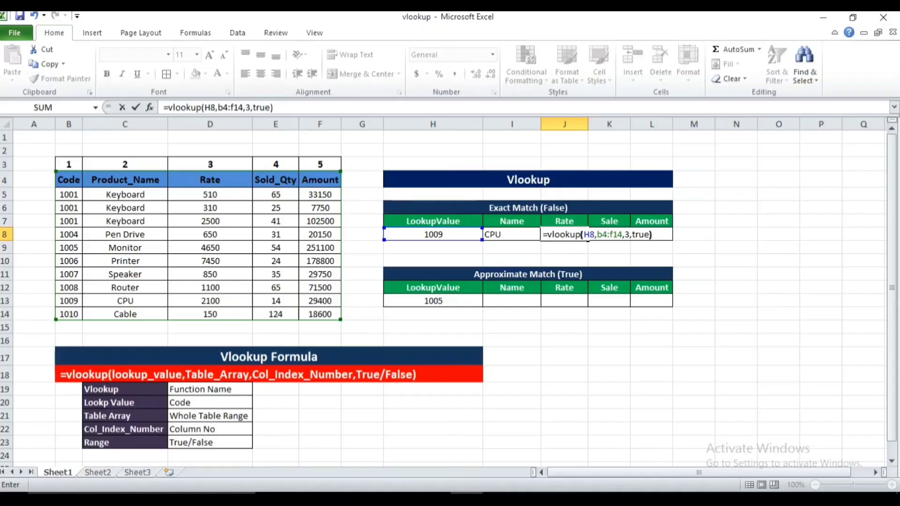
{"action": "key", "text": "Return"}
{"action": "left_click", "coordinate": [564, 235]}
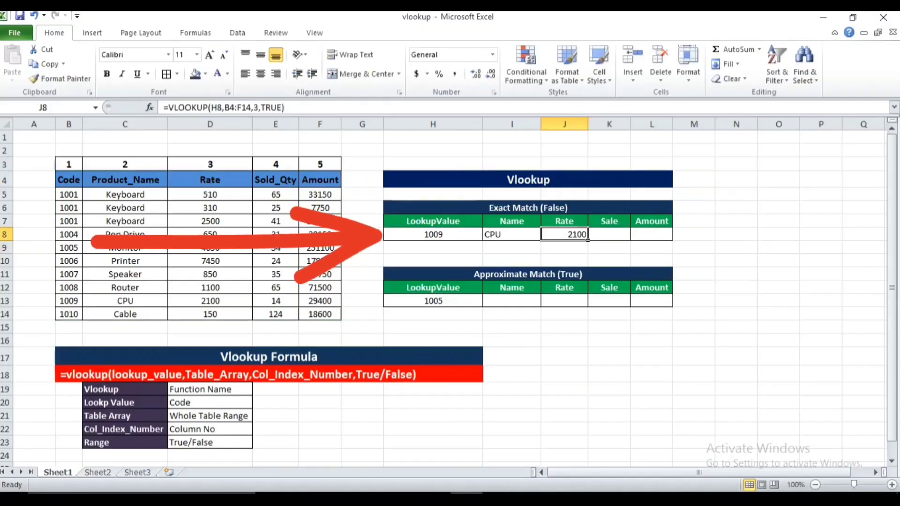
Step: Set the Exact Match lookup value in H8 to 1004 to test the Name and Rate formulas
{"action": "left_click", "coordinate": [512, 234]}
{"action": "left_click", "coordinate": [433, 234]}
{"action": "type", "text": "1004"}
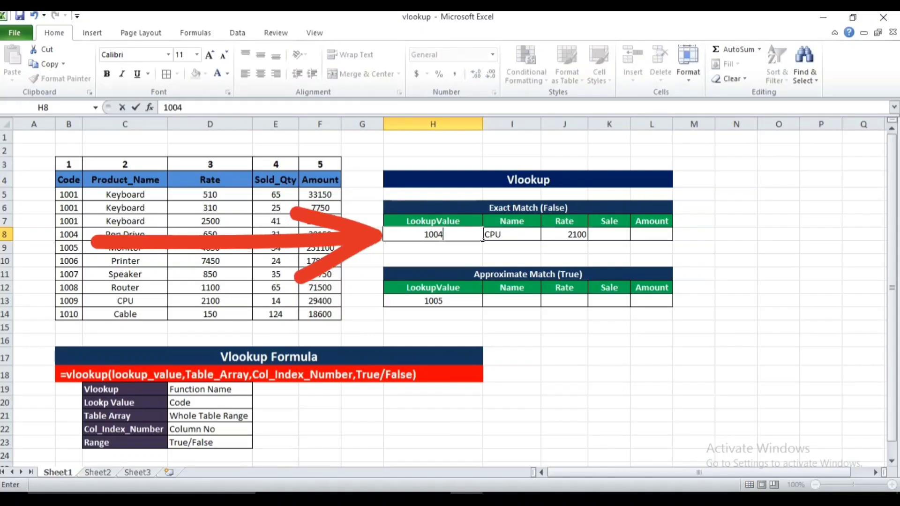
{"action": "key", "text": "Return"}
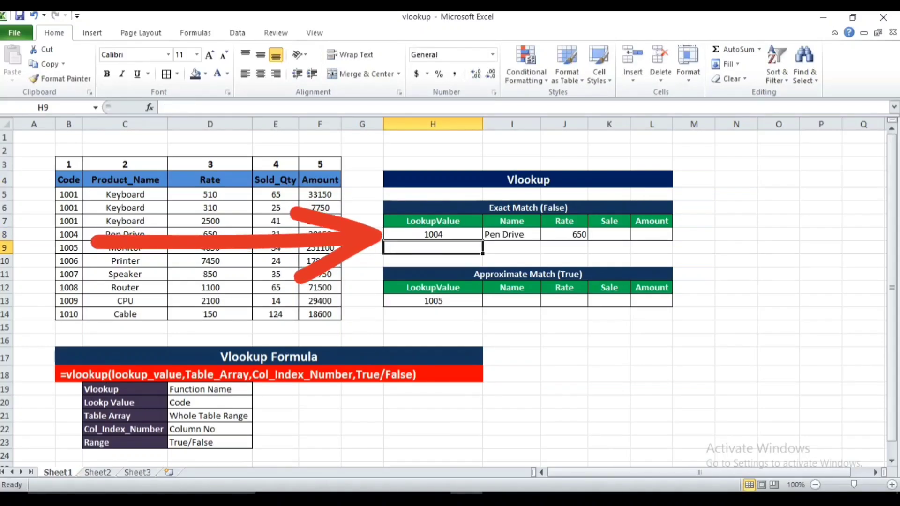
{"action": "left_click", "coordinate": [433, 234]}
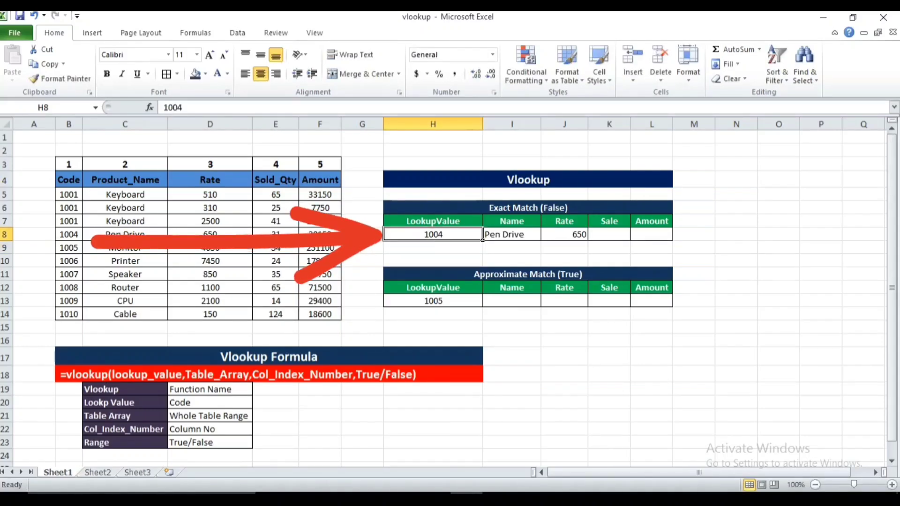
{"action": "left_click", "coordinate": [565, 234]}
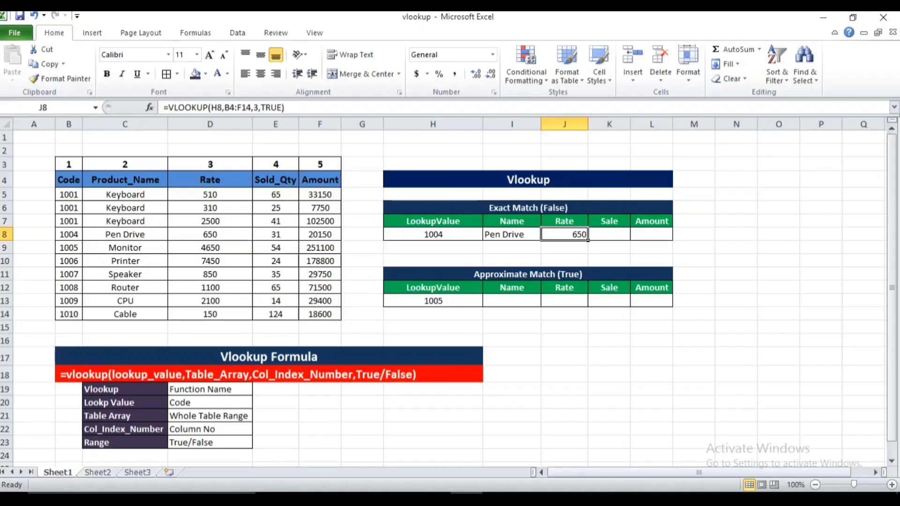
{"action": "left_click", "coordinate": [609, 234]}
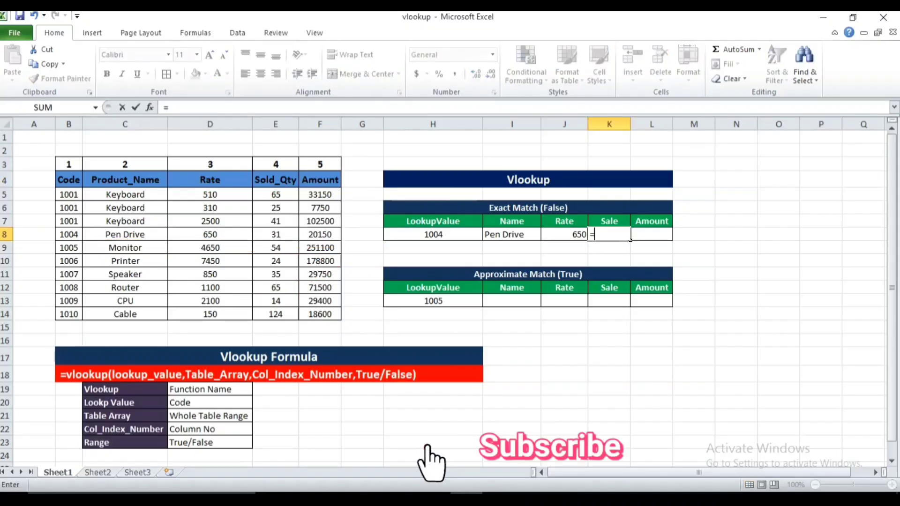
{"action": "type", "text": "="}
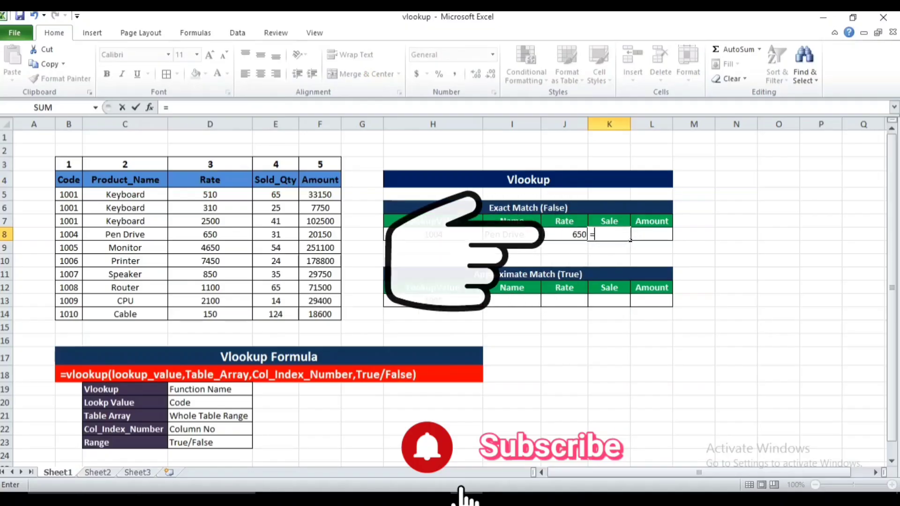
{"action": "key", "text": "Escape"}
{"action": "left_click", "coordinate": [610, 221]}
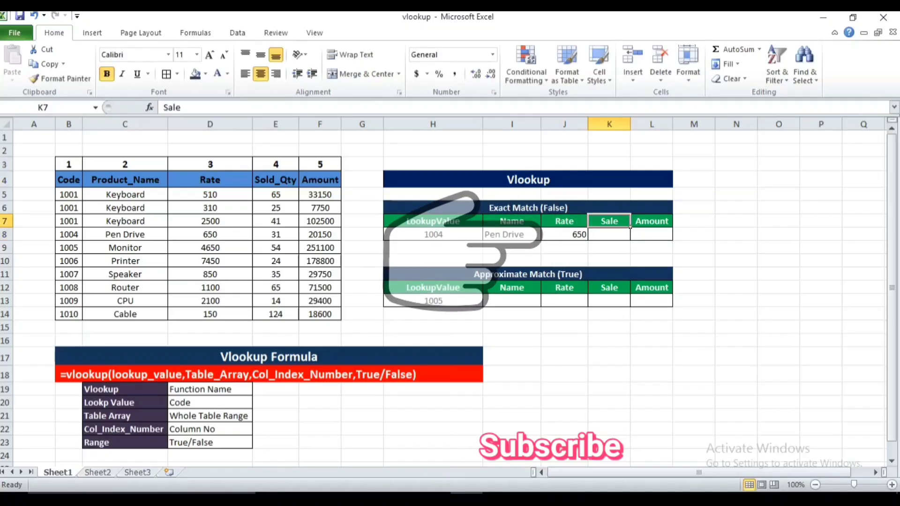
Step: Enter the formula =VLOOKUP(H8,B4:F14,4,FALSE) in the Sale cell K8 of the Exact Match table
{"action": "left_click", "coordinate": [610, 235]}
{"action": "type", "text": "=vl"}
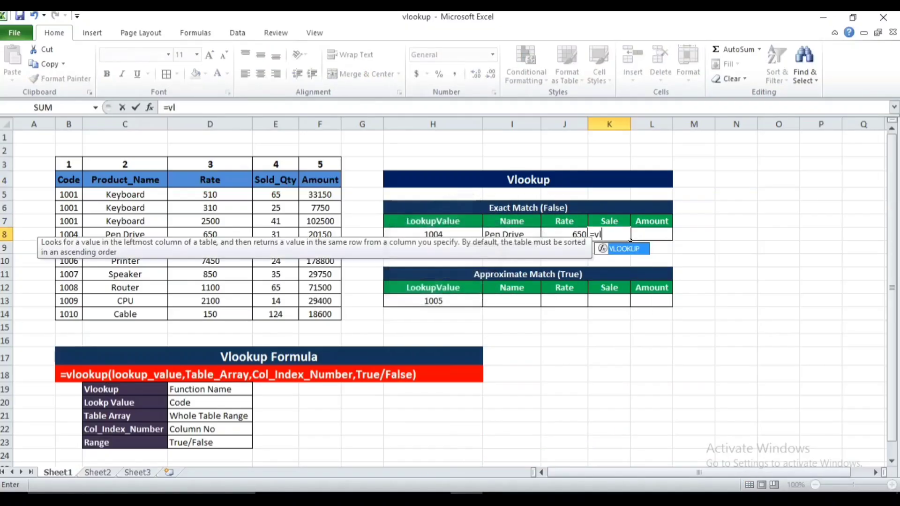
{"action": "type", "text": "ookup("}
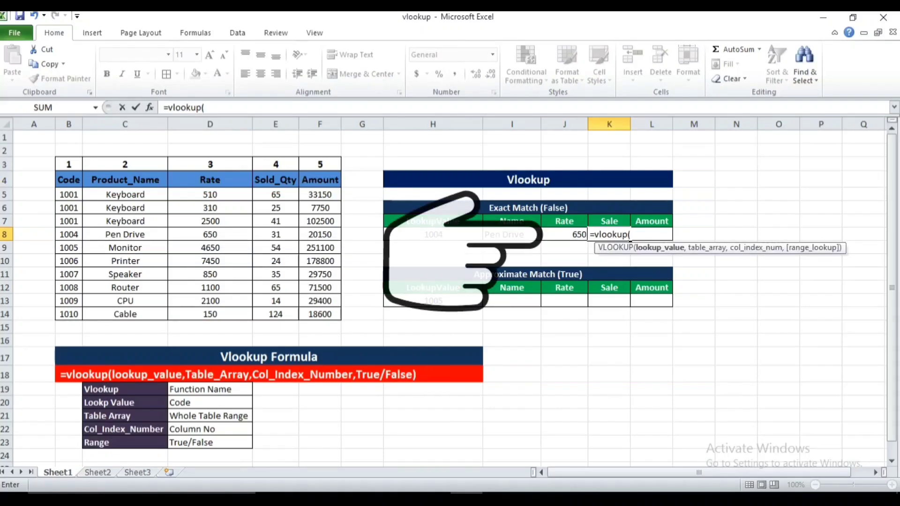
{"action": "type", "text": "h8"}
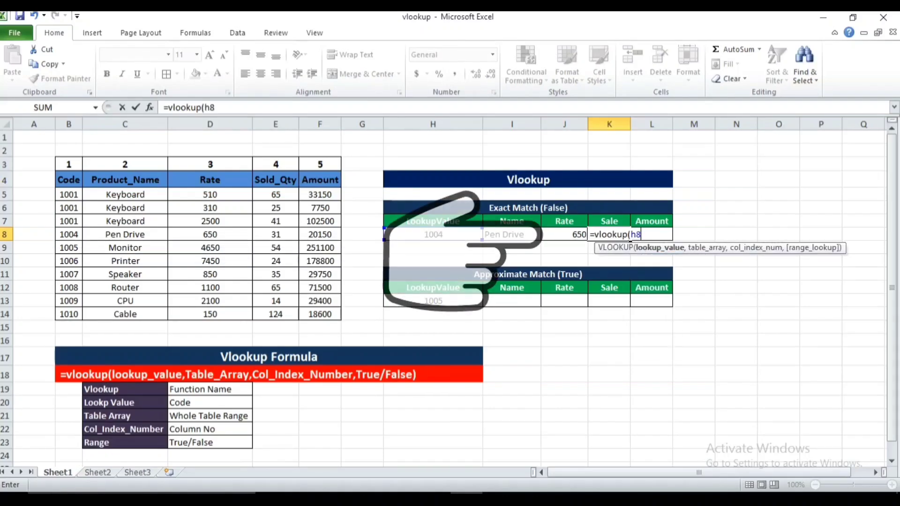
{"action": "type", "text": ","}
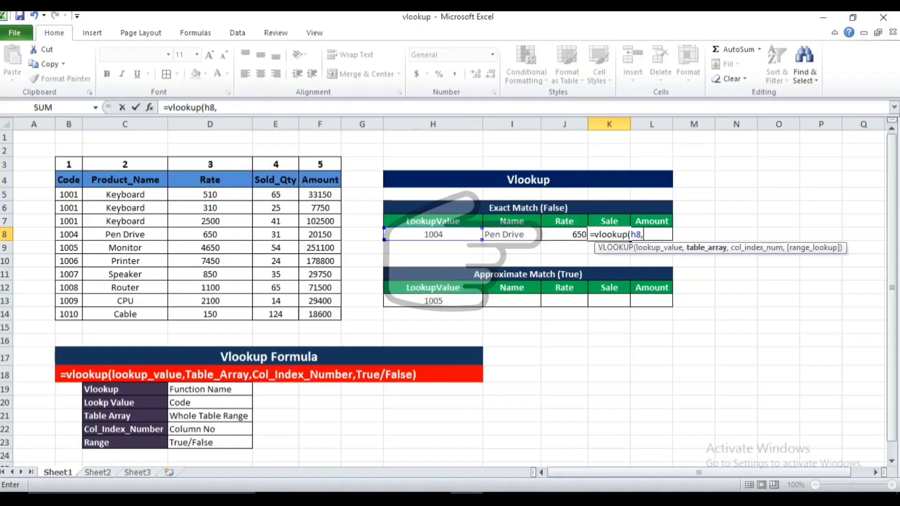
{"action": "type", "text": "b4:f"}
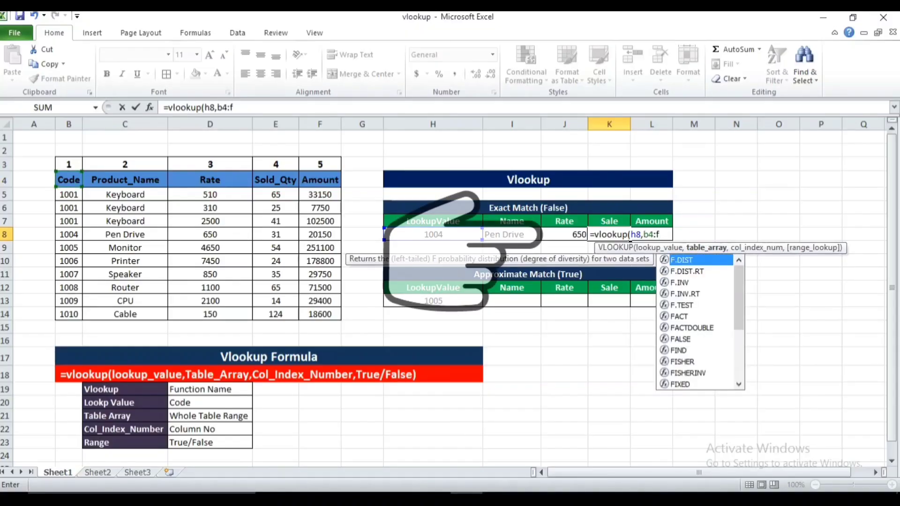
{"action": "type", "text": "14,"}
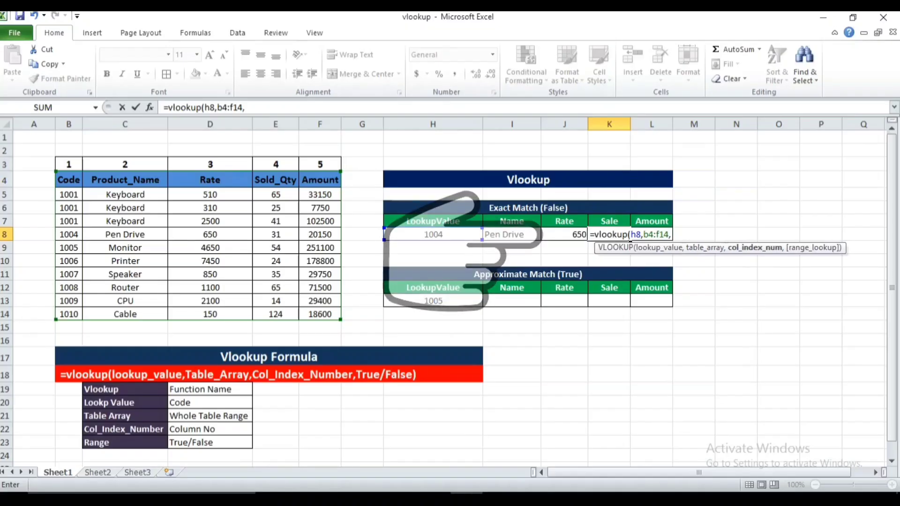
{"action": "type", "text": "4,"}
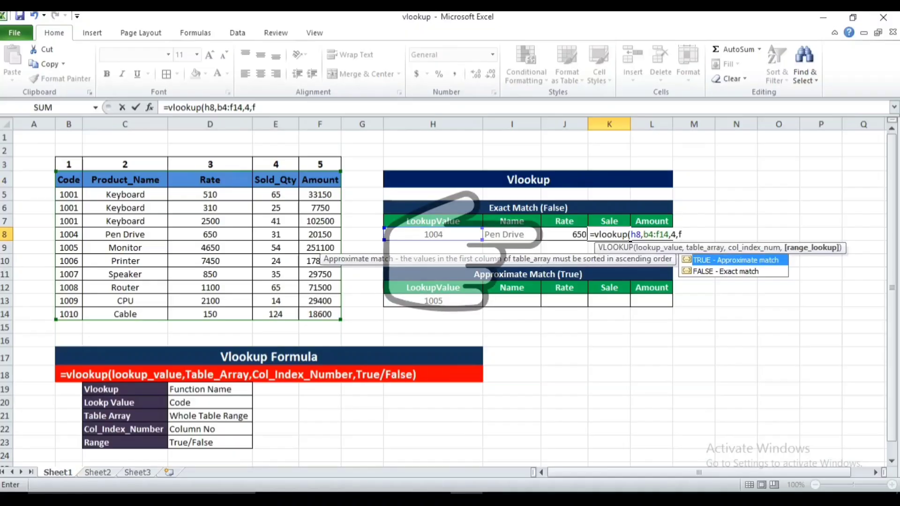
{"action": "type", "text": "false"}
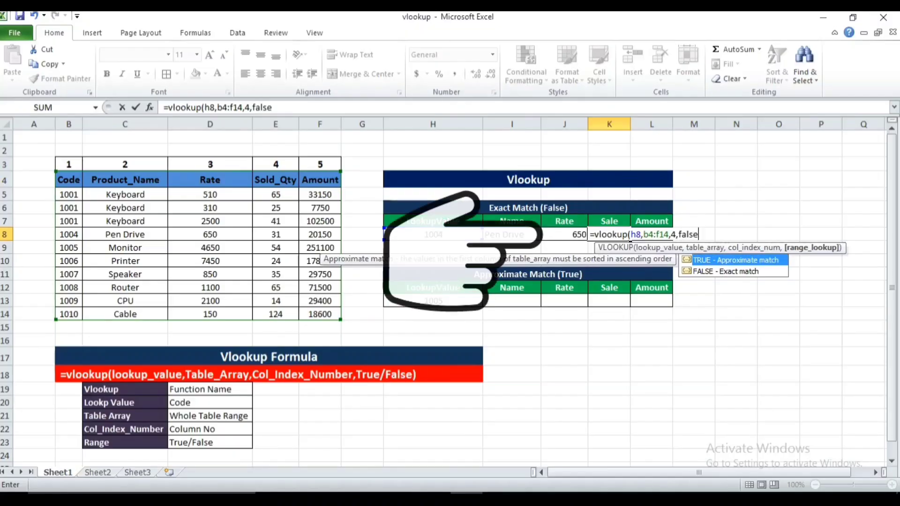
{"action": "type", "text": ")"}
{"action": "key", "text": "Return"}
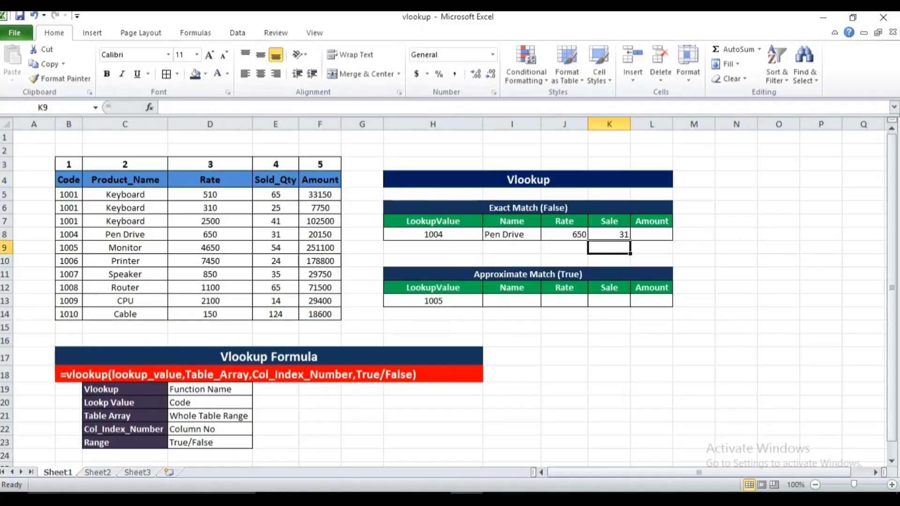
{"action": "left_click", "coordinate": [609, 234]}
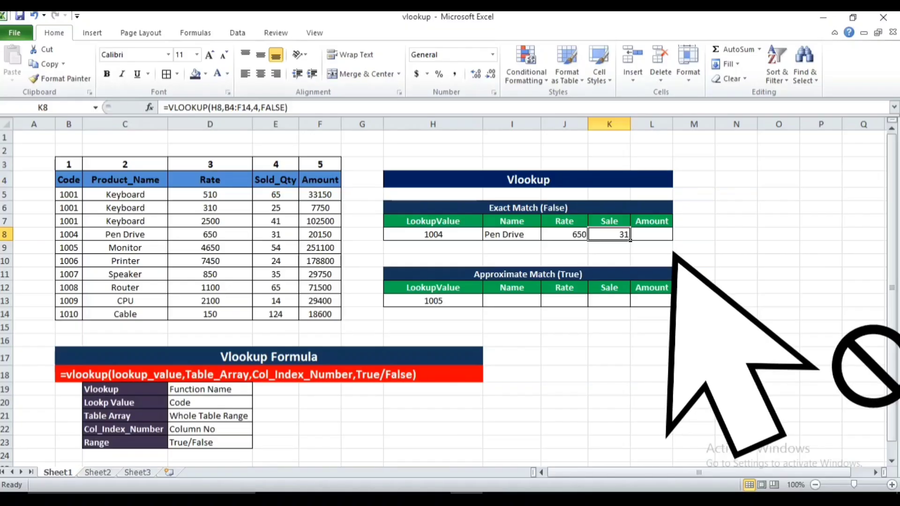
Step: Enter the formula =VLOOKUP(H8,B4:F14,5,FALSE) in the Amount cell L8 of the Exact Match table
{"action": "left_click", "coordinate": [654, 234]}
{"action": "type", "text": "=vl"}
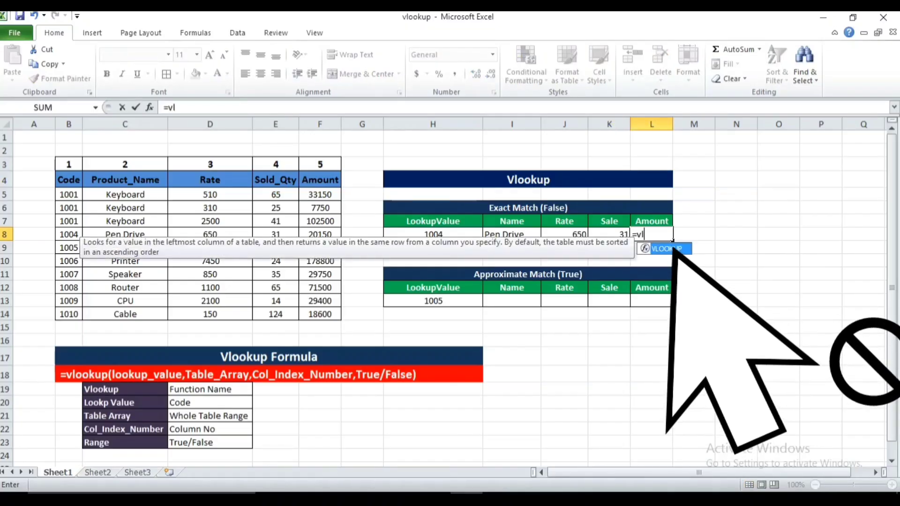
{"action": "type", "text": "ookup("}
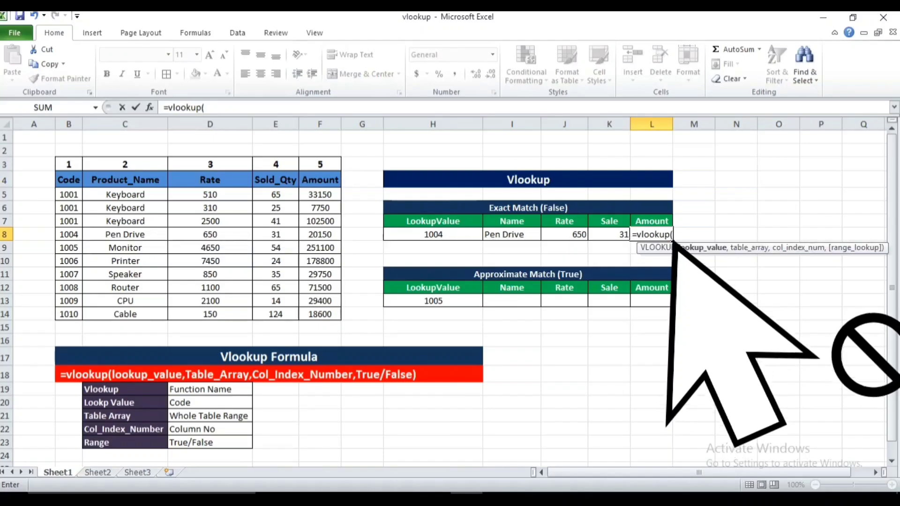
{"action": "type", "text": "h"}
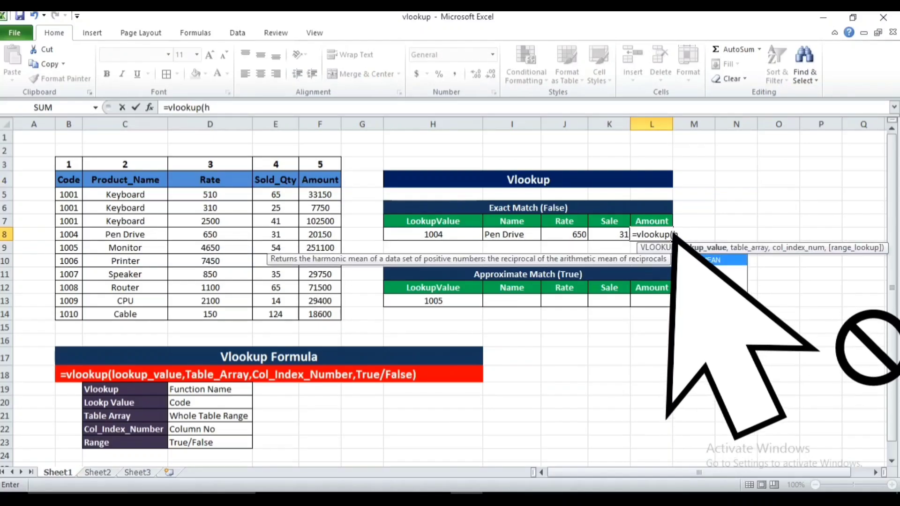
{"action": "type", "text": "8"}
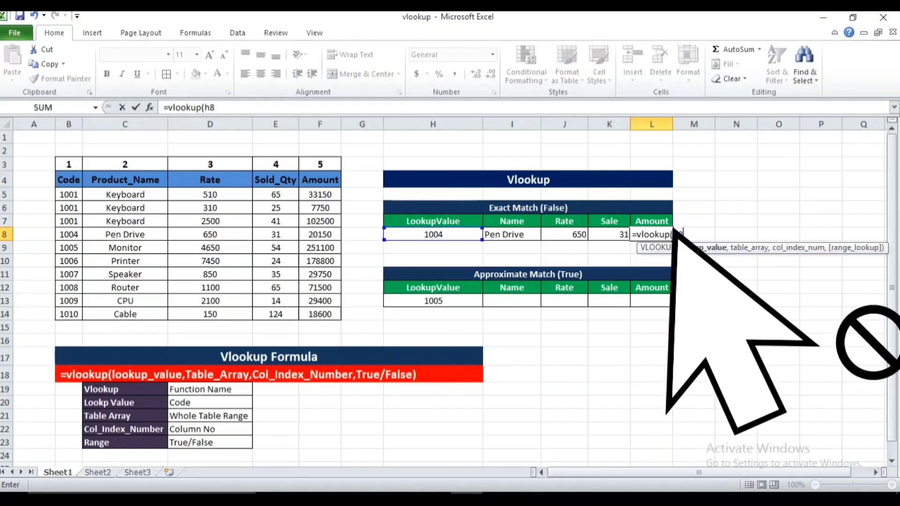
{"action": "type", "text": ","}
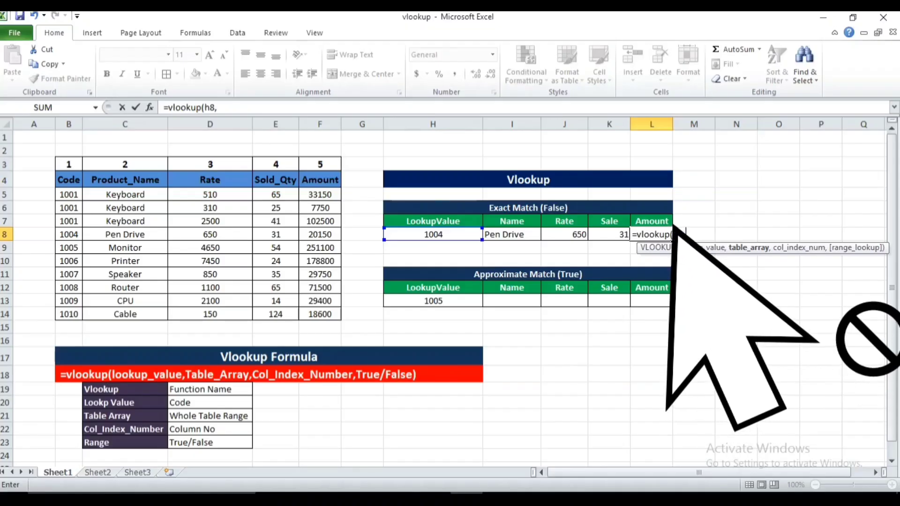
{"action": "type", "text": "b4:f"}
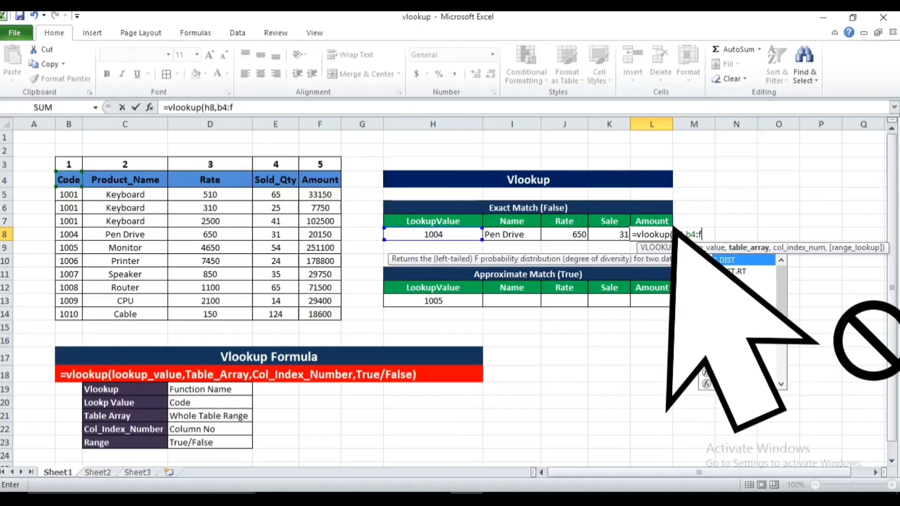
{"action": "type", "text": "14,"}
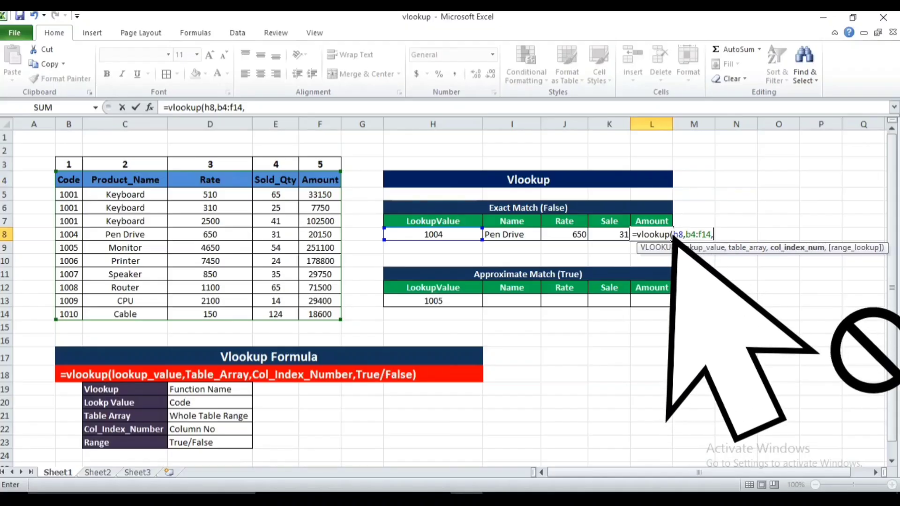
{"action": "type", "text": "5"}
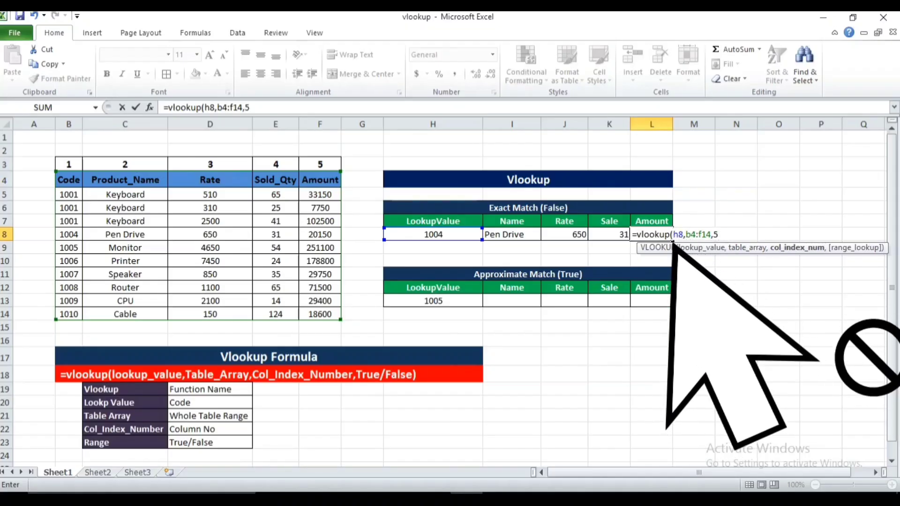
{"action": "type", "text": ",false)"}
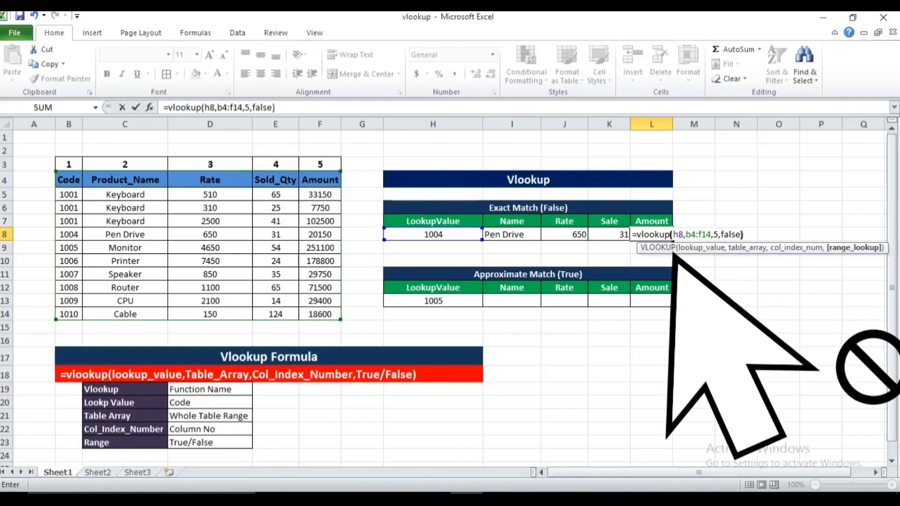
{"action": "key", "text": "Return"}
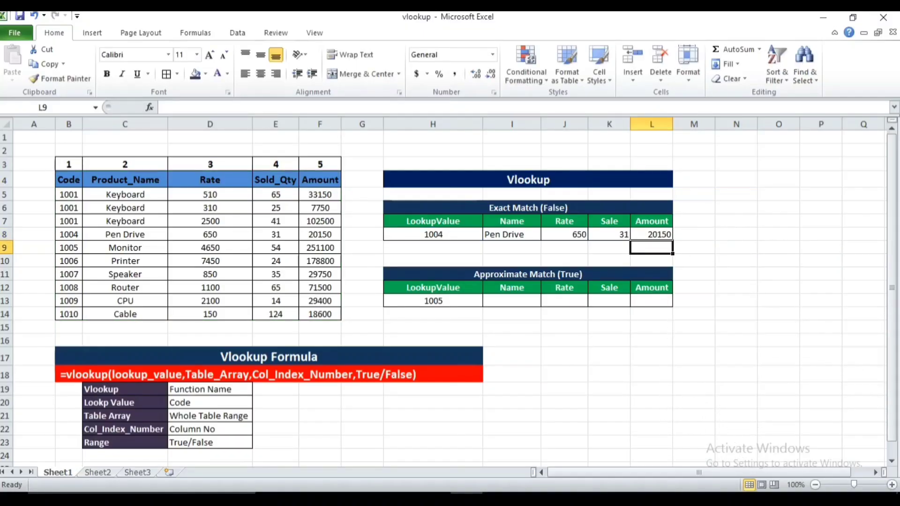
{"action": "left_click", "coordinate": [652, 234]}
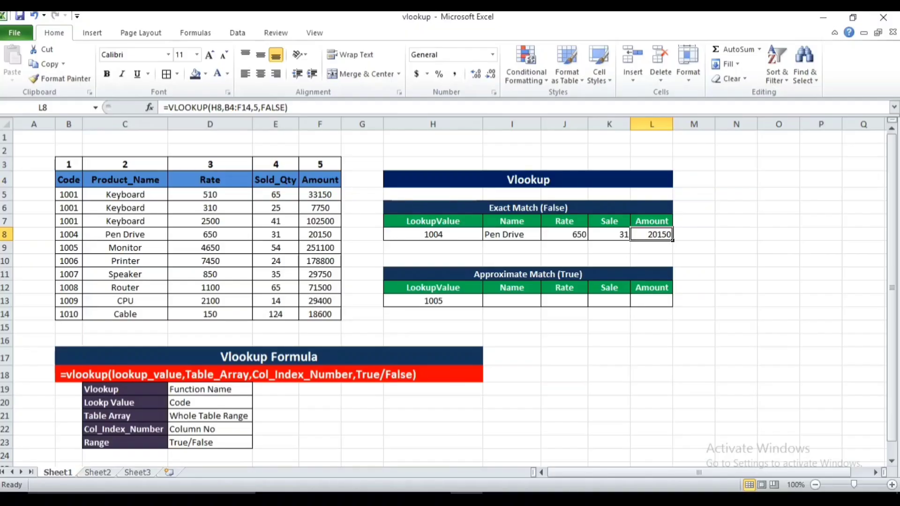
Step: Test the Exact Match row by setting the lookup value in H8 to 1004 and 1001 in turn
{"action": "key", "text": "Left"}
{"action": "key", "text": "Left"}
{"action": "key", "text": "Left"}
{"action": "key", "text": "Left"}
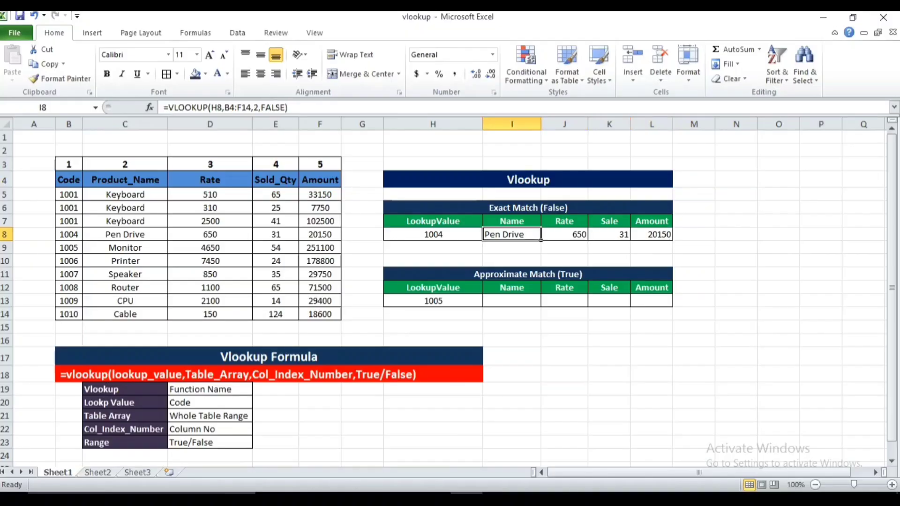
{"action": "type", "text": "1004"}
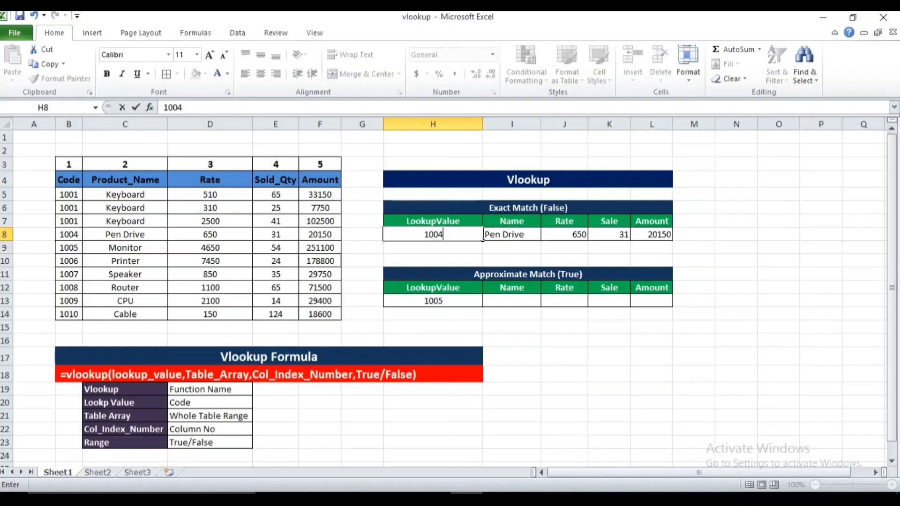
{"action": "key", "text": "Return"}
{"action": "left_click", "coordinate": [433, 234]}
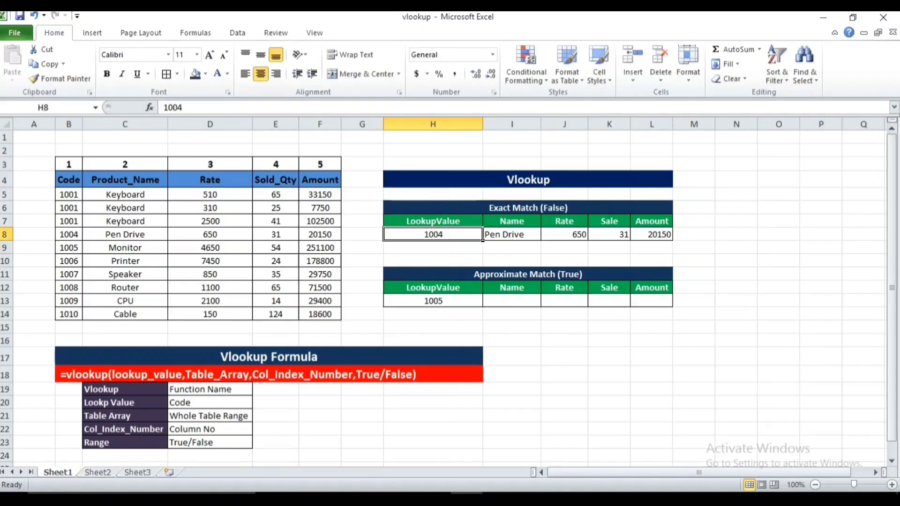
{"action": "type", "text": "1001"}
{"action": "key", "text": "Return"}
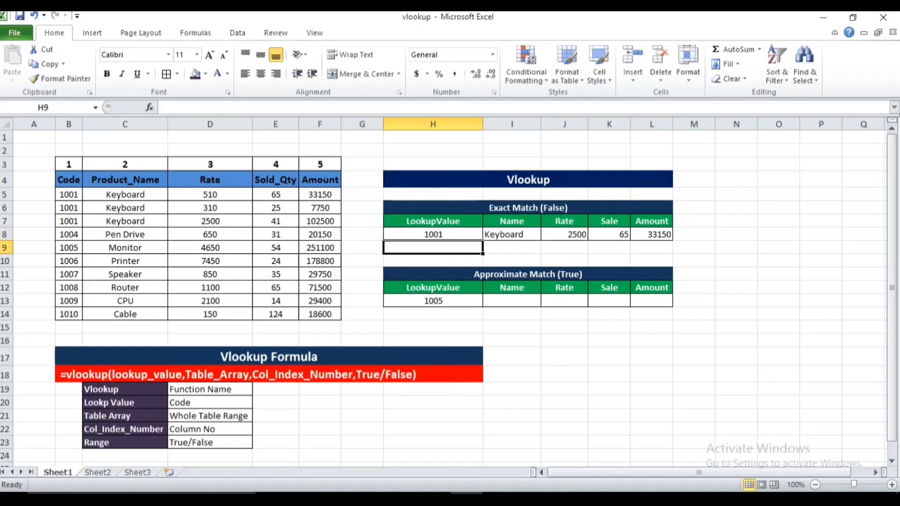
Step: Inspect the lookup value in H8 and compare the formulas in the Name cell I8 and Rate cell J8
{"action": "left_click", "coordinate": [433, 234]}
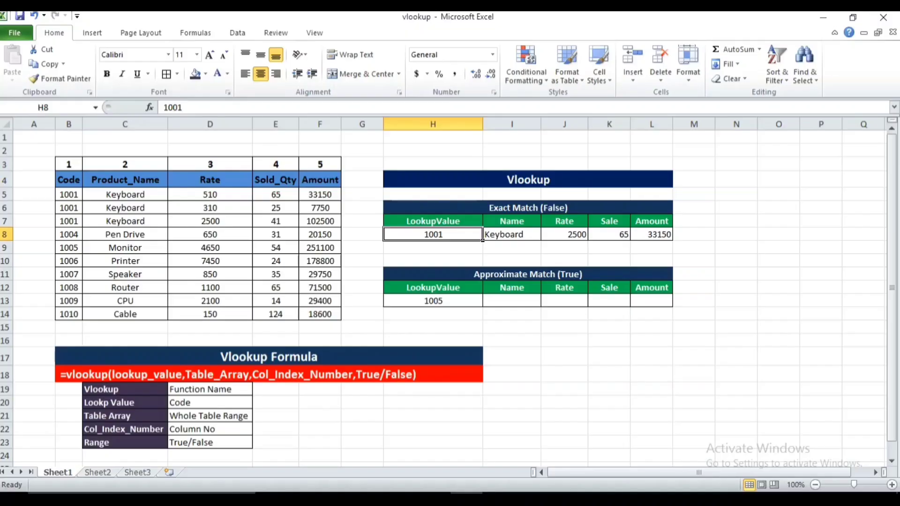
{"action": "left_click", "coordinate": [512, 234]}
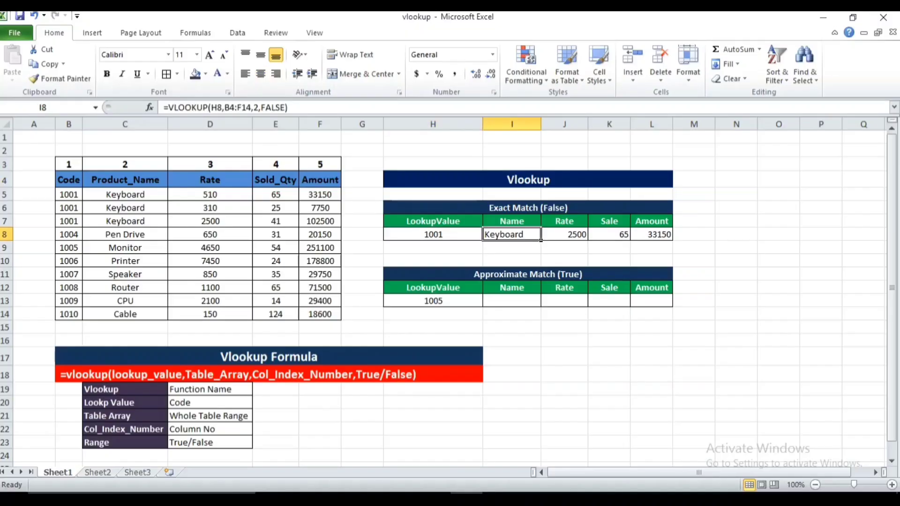
{"action": "left_click", "coordinate": [564, 234]}
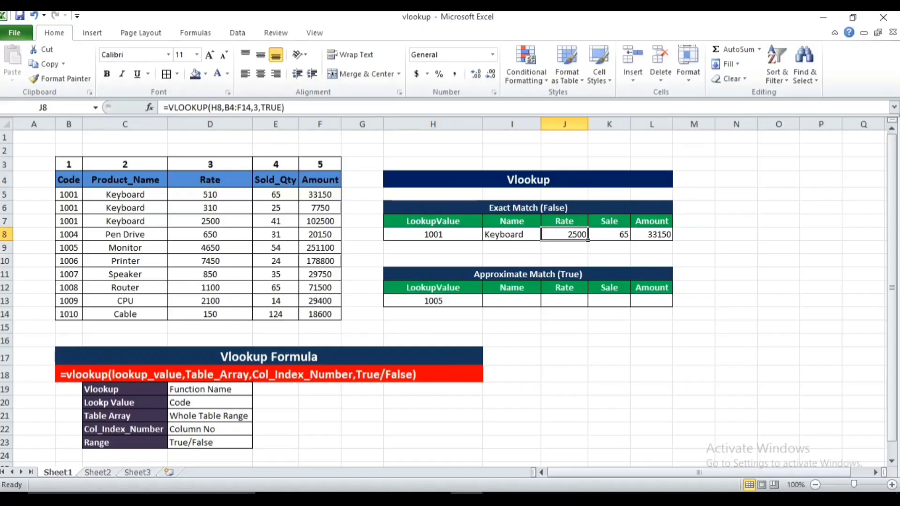
Step: Set the lookup value in H13 of the Approximate Match table to 1001
{"action": "key", "text": "Down"}
{"action": "key", "text": "Down"}
{"action": "key", "text": "Down"}
{"action": "key", "text": "Down"}
{"action": "key", "text": "Down"}
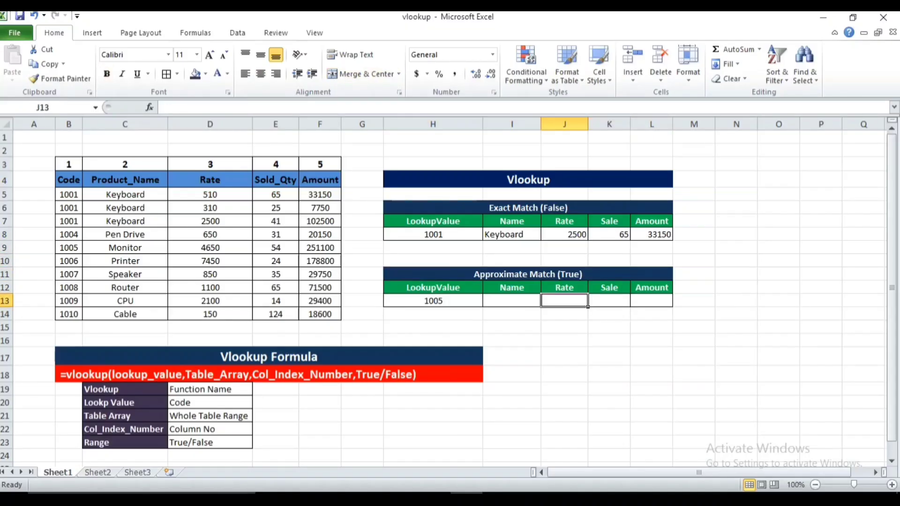
{"action": "key", "text": "Left"}
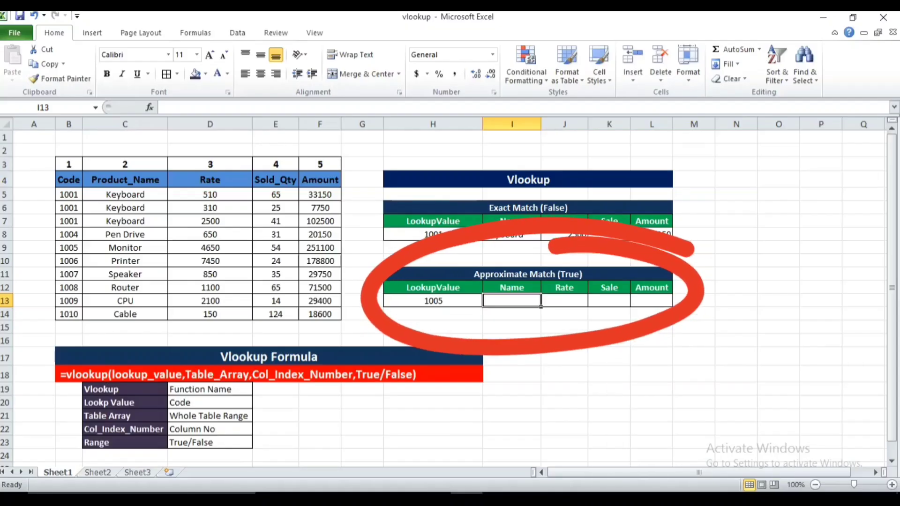
{"action": "left_click", "coordinate": [433, 300]}
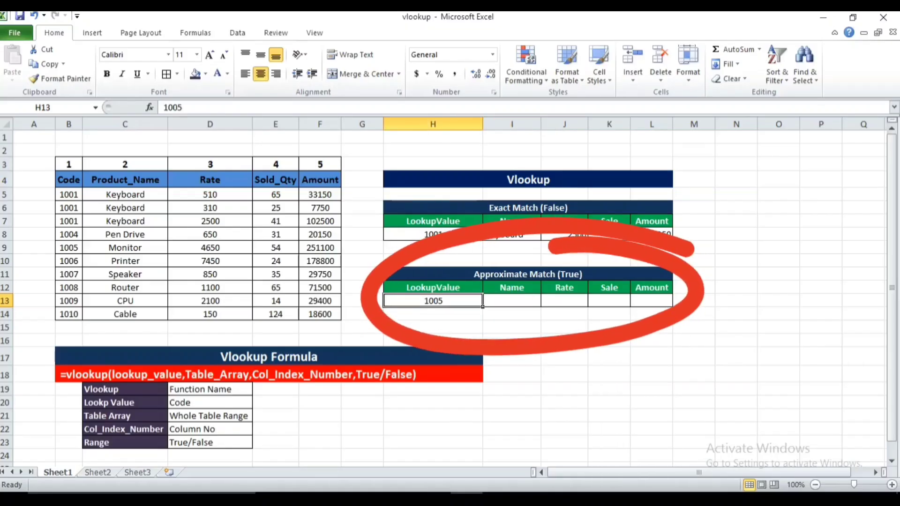
{"action": "type", "text": "1001"}
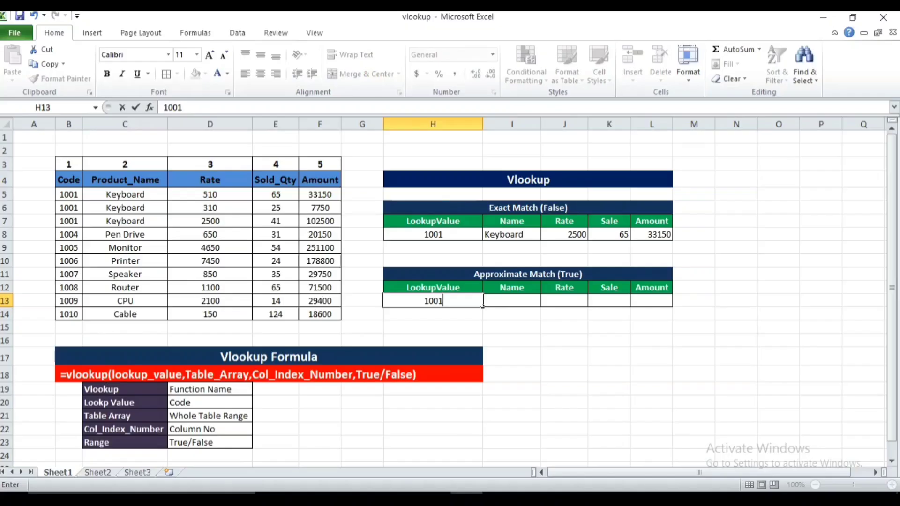
{"action": "key", "text": "Left"}
Step: Examine the codes and product names of the Keyboard rows in B5:C7 that share code 1001
{"action": "key", "text": "Left"}
{"action": "key", "text": "Left"}
{"action": "key", "text": "Up"}
{"action": "key", "text": "Up"}
{"action": "key", "text": "Up"}
{"action": "key", "text": "Up"}
{"action": "key", "text": "Up"}
{"action": "key", "text": "Up"}
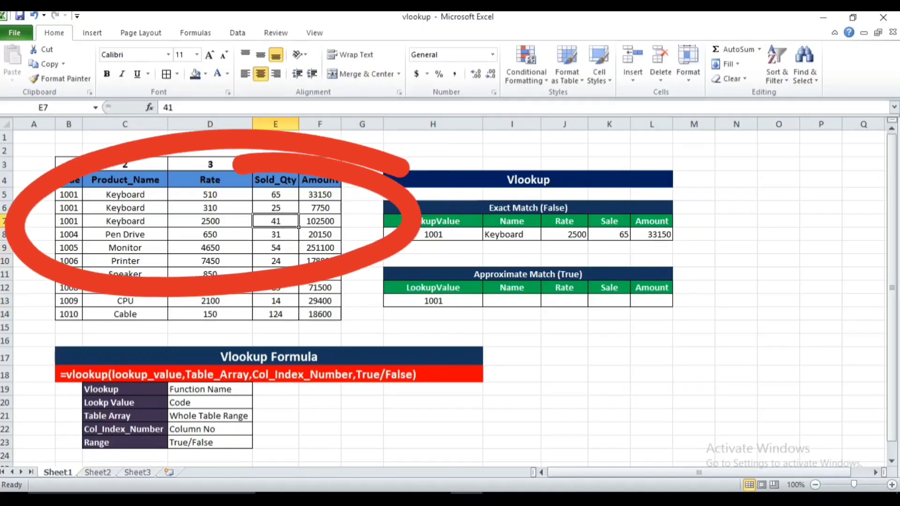
{"action": "key", "text": "Left"}
{"action": "key", "text": "Left"}
{"action": "key", "text": "Up"}
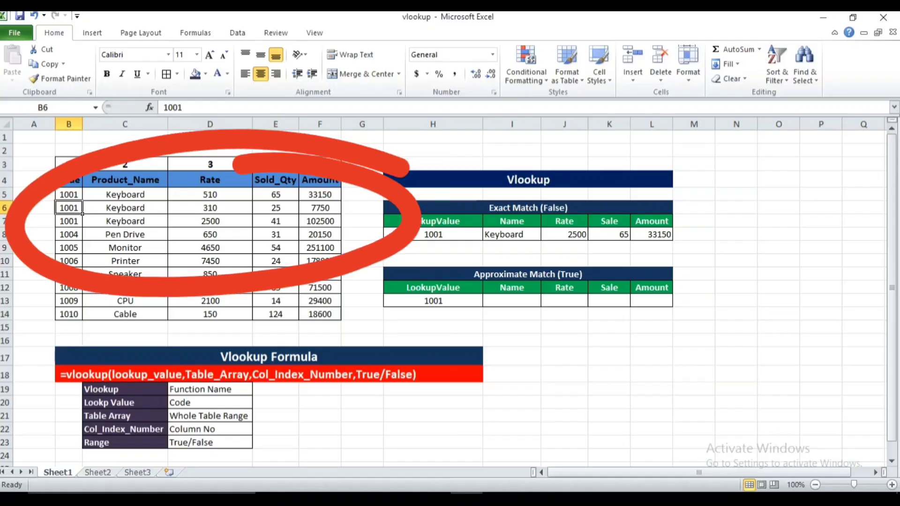
{"action": "key", "text": "Down"}
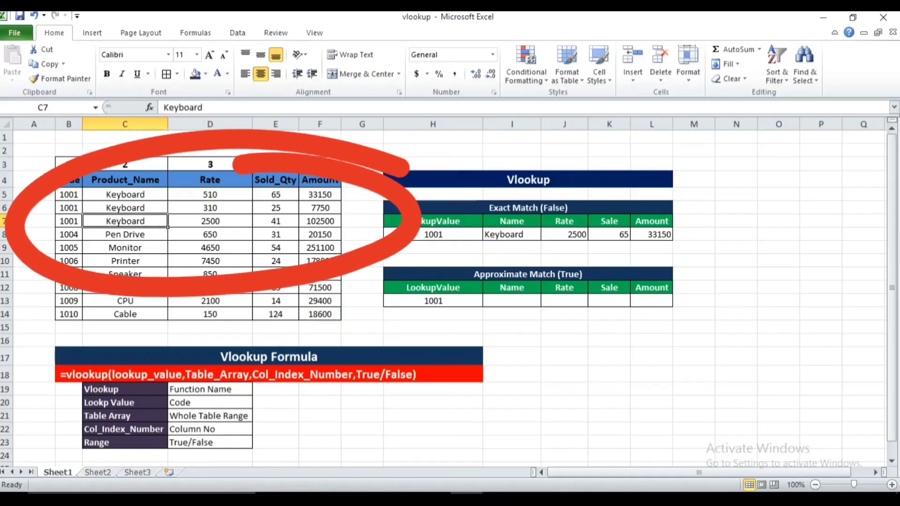
{"action": "key", "text": "Up"}
{"action": "key", "text": "Down"}
{"action": "key", "text": "Down"}
Step: Compare the rates, sold quantities and amounts of the Keyboard rows in D5:F7, and return to the Approximate Match row
{"action": "key", "text": "Right"}
{"action": "key", "text": "Right"}
{"action": "key", "text": "Up"}
{"action": "key", "text": "Left"}
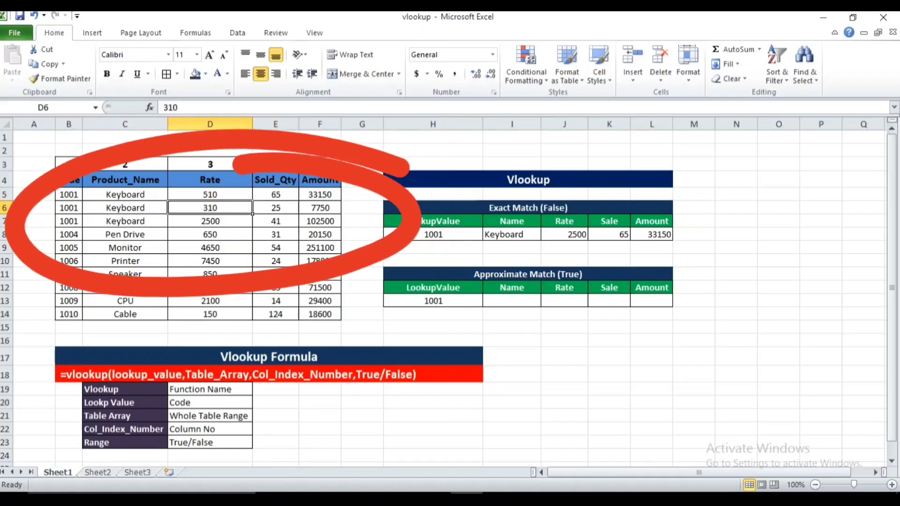
{"action": "key", "text": "Up"}
{"action": "key", "text": "Down"}
{"action": "key", "text": "Down"}
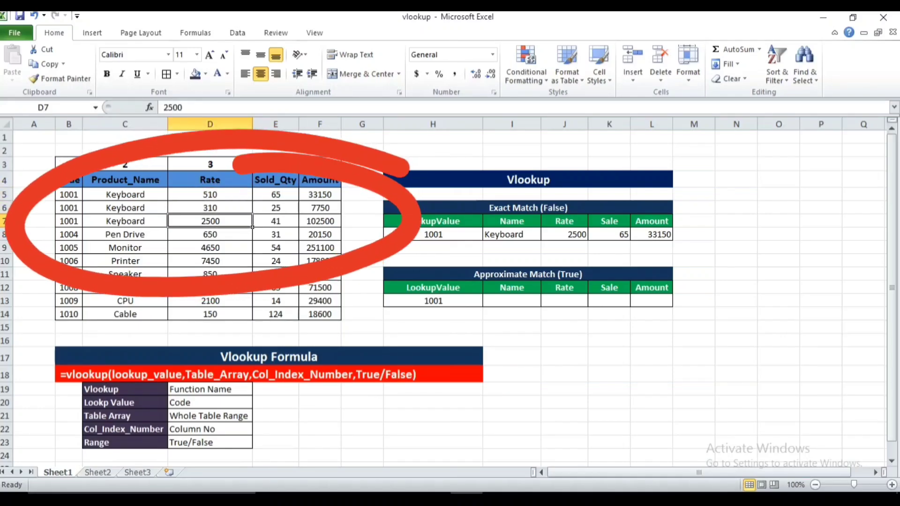
{"action": "key", "text": "Right"}
{"action": "key", "text": "Up"}
{"action": "key", "text": "Down"}
{"action": "key", "text": "Down"}
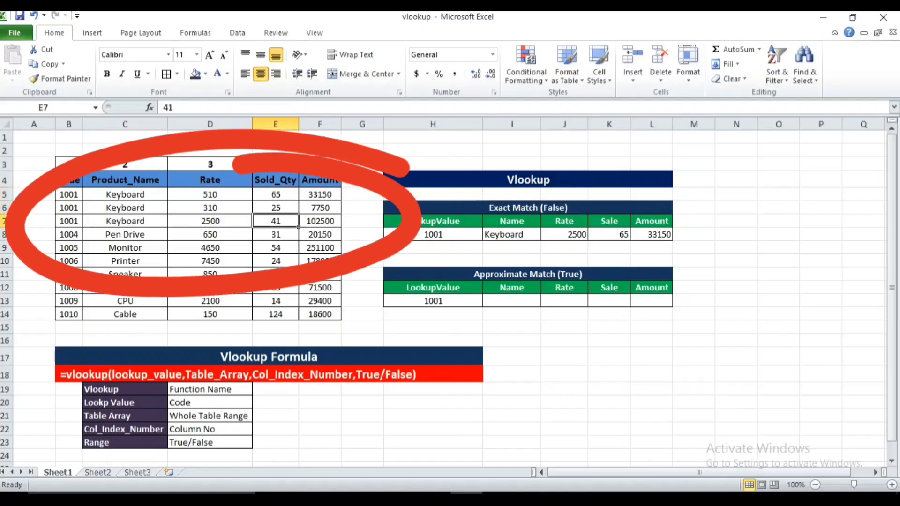
{"action": "key", "text": "Up"}
{"action": "key", "text": "Up"}
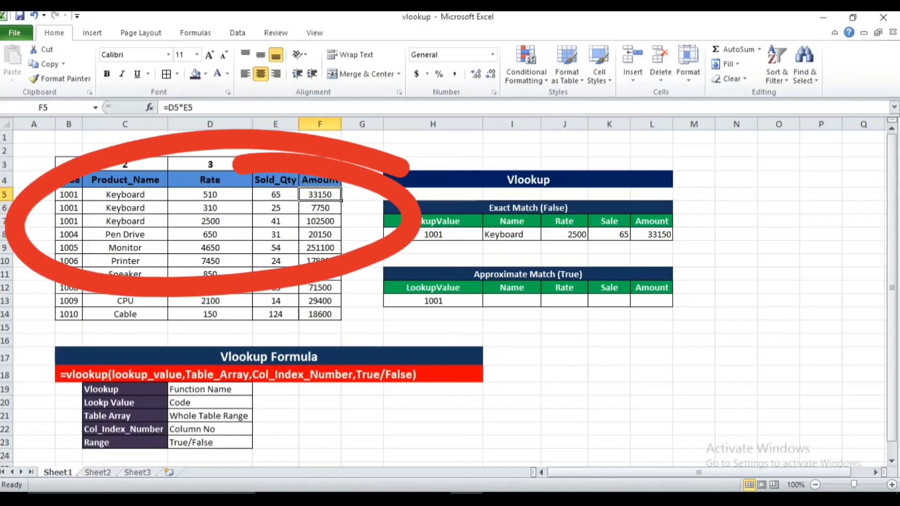
{"action": "key", "text": "Down"}
{"action": "key", "text": "Down"}
{"action": "key", "text": "Right"}
{"action": "key", "text": "Down"}
{"action": "key", "text": "Down"}
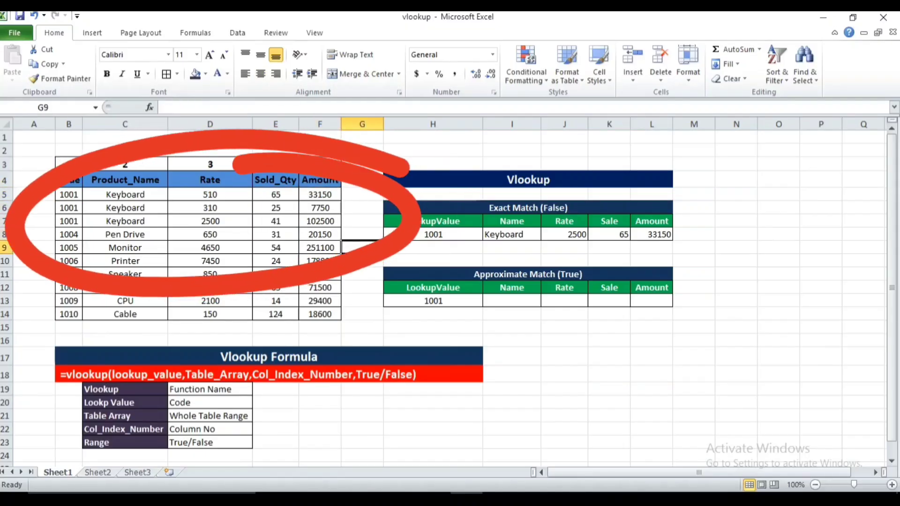
{"action": "key", "text": "Down"}
{"action": "key", "text": "Down"}
{"action": "key", "text": "Down"}
{"action": "key", "text": "Down"}
{"action": "key", "text": "Up"}
{"action": "key", "text": "Right"}
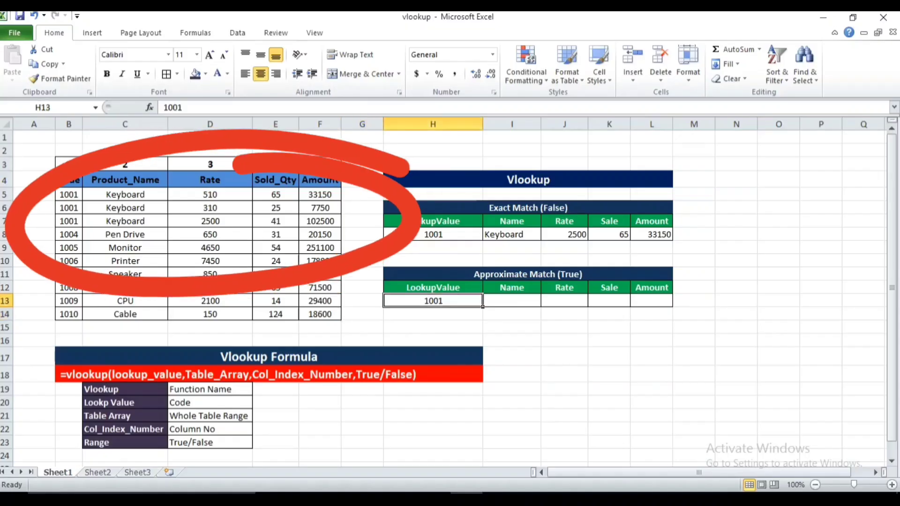
{"action": "key", "text": "Right"}
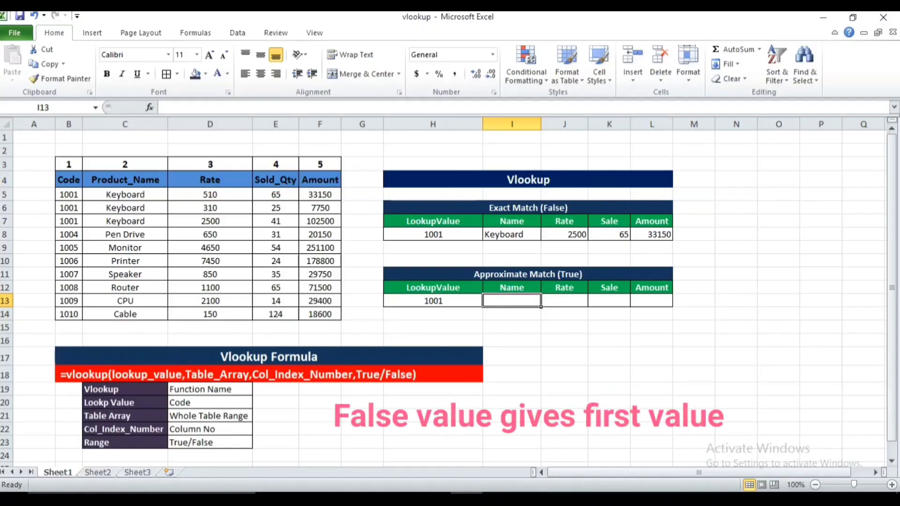
Step: Change the range lookup argument of the VLOOKUP formula in the Exact Match Rate cell J8 to FALSE
{"action": "key", "text": "Up"}
{"action": "key", "text": "Up"}
{"action": "key", "text": "Up"}
{"action": "key", "text": "Up"}
{"action": "key", "text": "Up"}
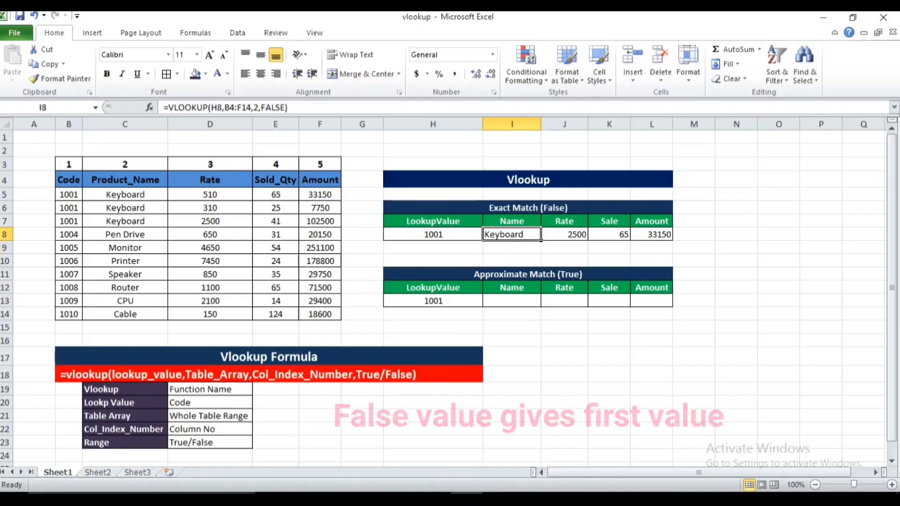
{"action": "key", "text": "Right"}
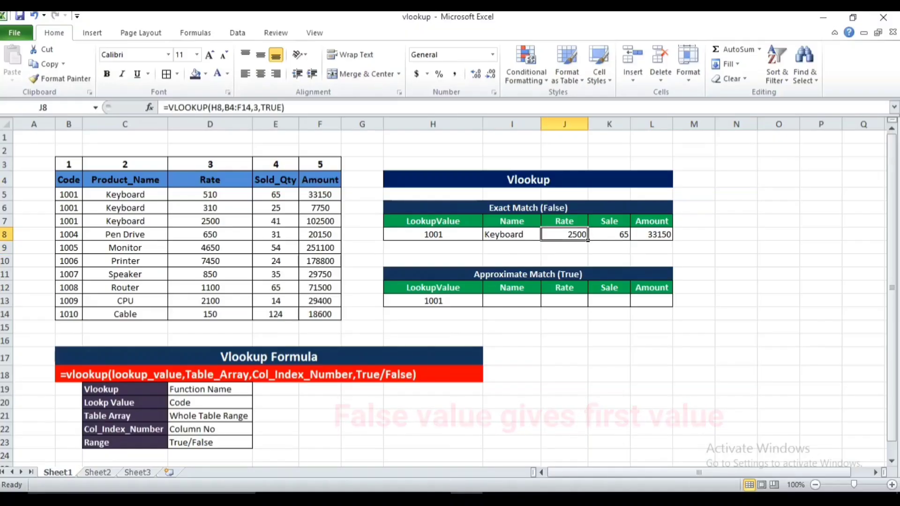
{"action": "key", "text": "F2"}
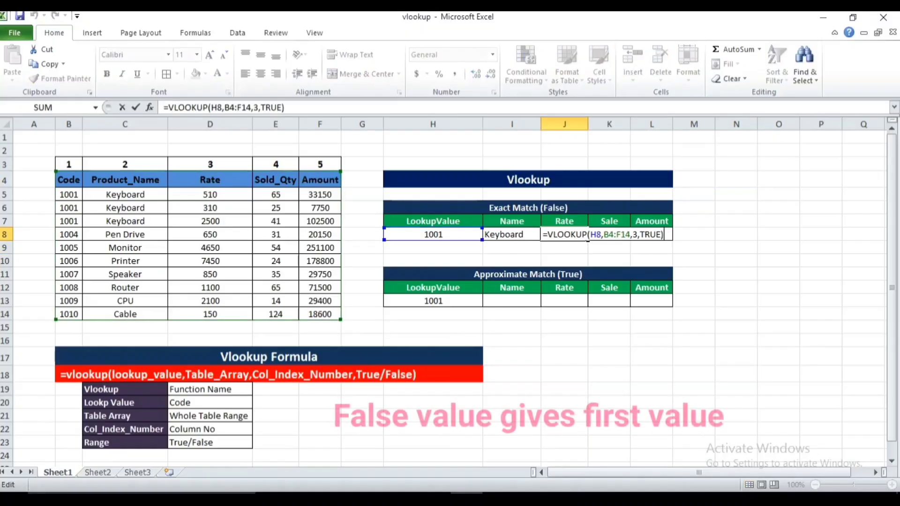
{"action": "key", "text": "BackSpace"}
{"action": "key", "text": "BackSpace"}
{"action": "key", "text": "BackSpace"}
{"action": "key", "text": "BackSpace"}
{"action": "key", "text": "BackSpace"}
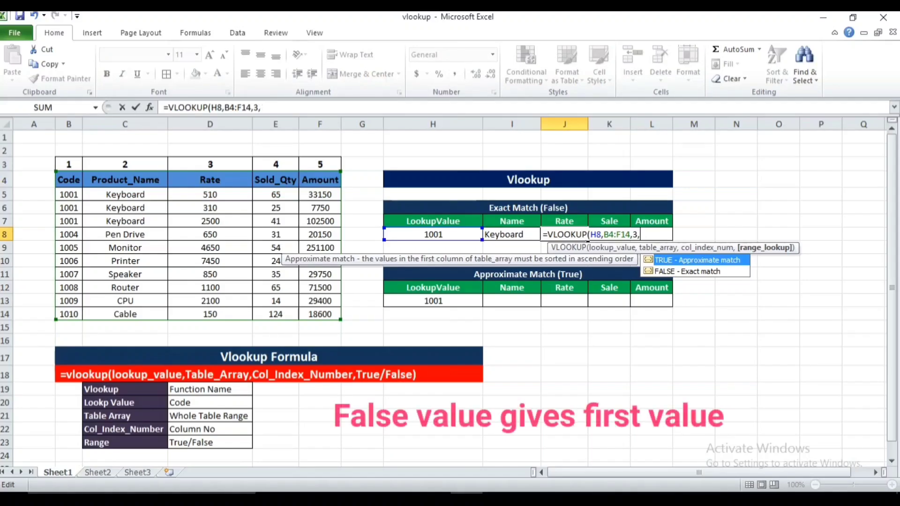
{"action": "type", "text": "false"}
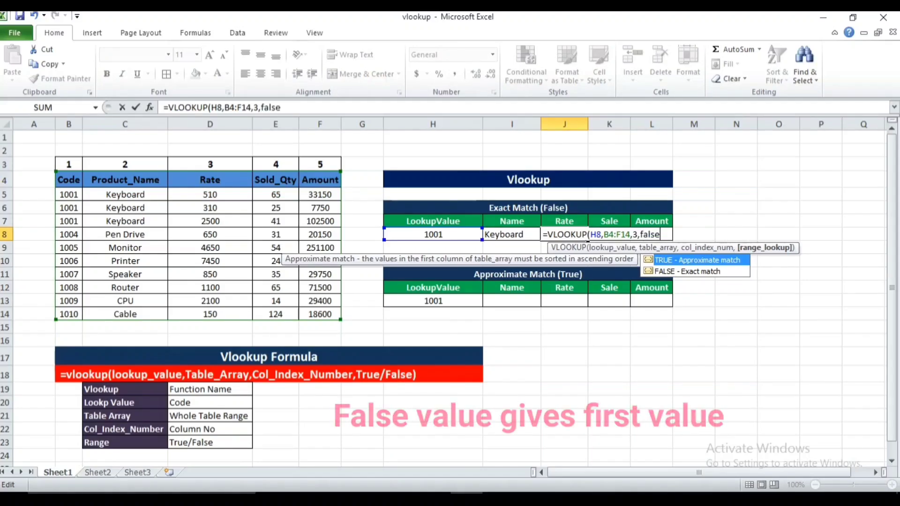
{"action": "type", "text": ")"}
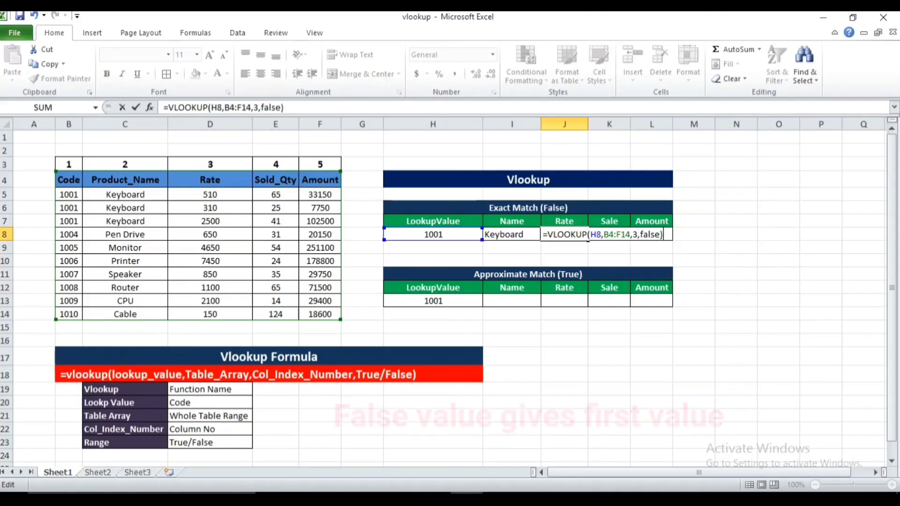
{"action": "key", "text": "ctrl+Return"}
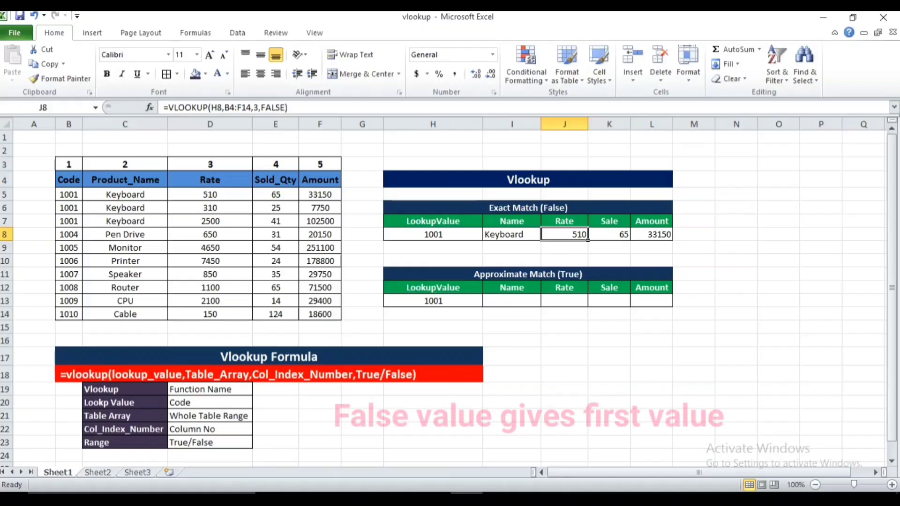
Step: Compare the Keyboard rates in D5:D7 with the Exact Match results in Name cell I8 and Rate cell J8
{"action": "key", "text": "Left"}
{"action": "key", "text": "Left"}
{"action": "key", "text": "Left"}
{"action": "key", "text": "Left"}
{"action": "key", "text": "Left"}
{"action": "key", "text": "Left"}
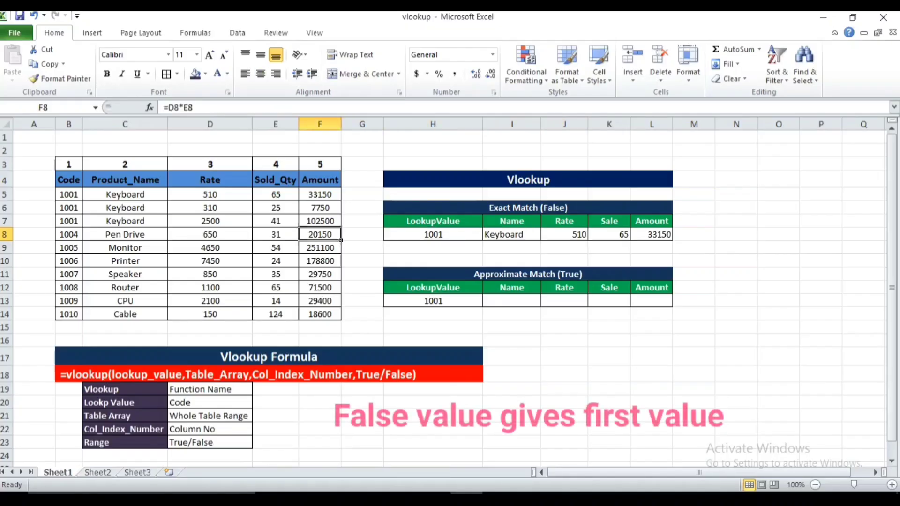
{"action": "key", "text": "Up"}
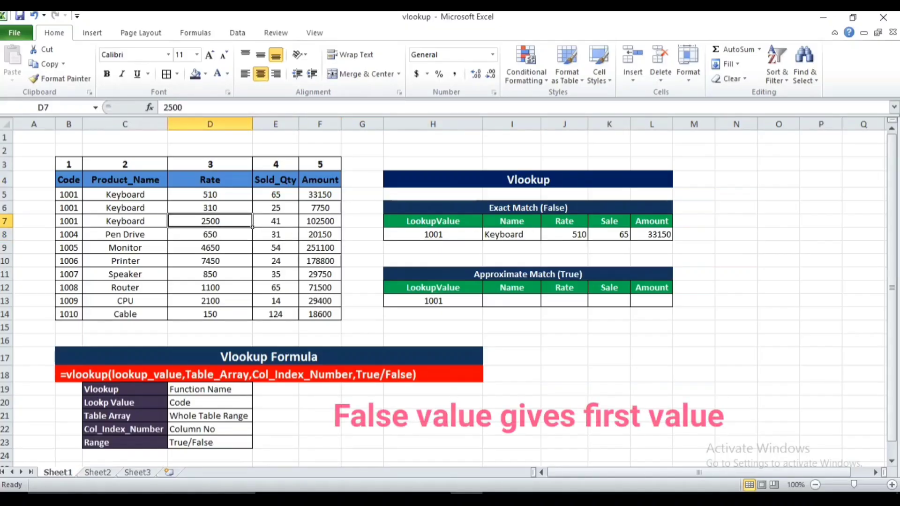
{"action": "key", "text": "shift+Up"}
{"action": "key", "text": "shift+Up"}
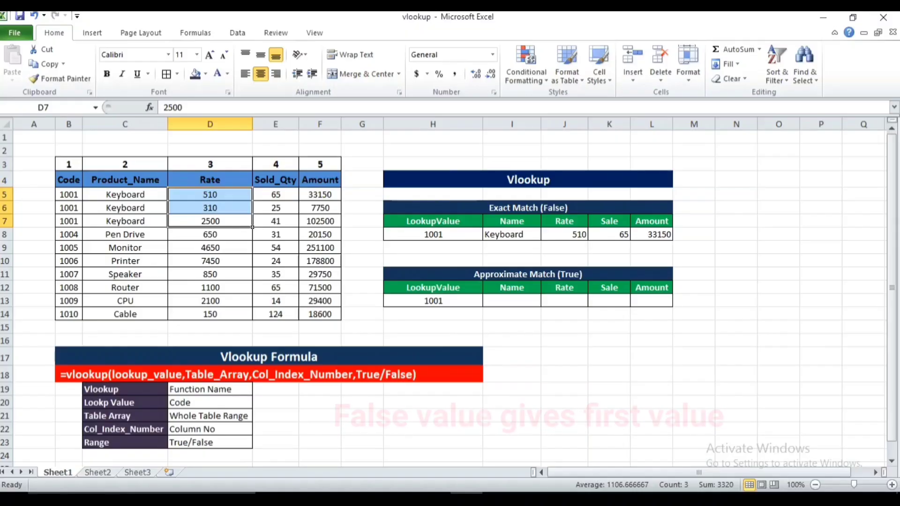
{"action": "key", "text": "Right"}
{"action": "key", "text": "Right"}
{"action": "key", "text": "Right"}
{"action": "key", "text": "Right"}
{"action": "key", "text": "Right"}
{"action": "key", "text": "Down"}
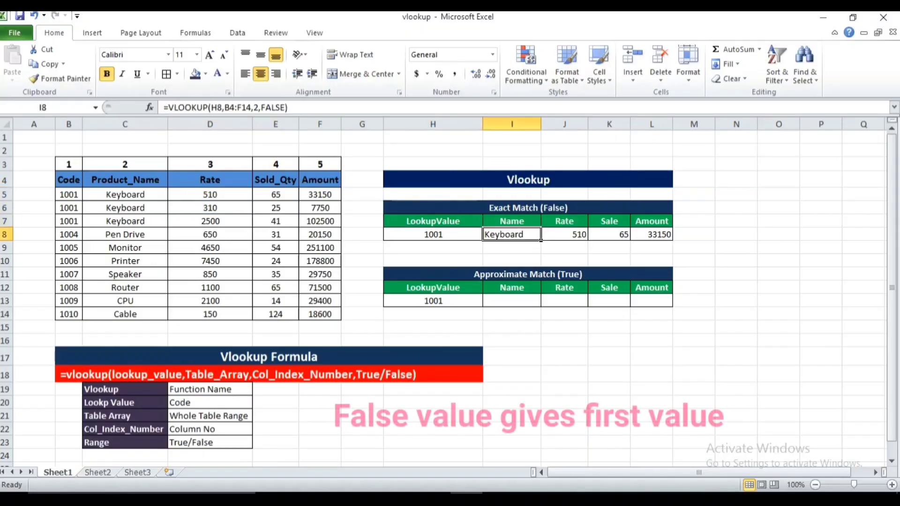
{"action": "key", "text": "Right"}
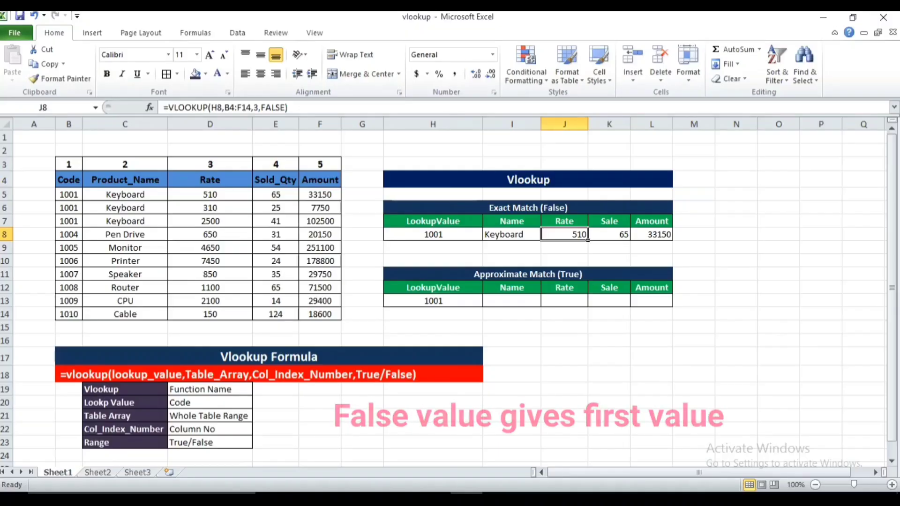
Step: Enter =VLOOKUP(H13,B4:F14,3,TRUE) in the Approximate Match Rate cell J13
{"action": "key", "text": "Down"}
{"action": "key", "text": "Down"}
{"action": "key", "text": "Down"}
{"action": "key", "text": "Down"}
{"action": "key", "text": "Down"}
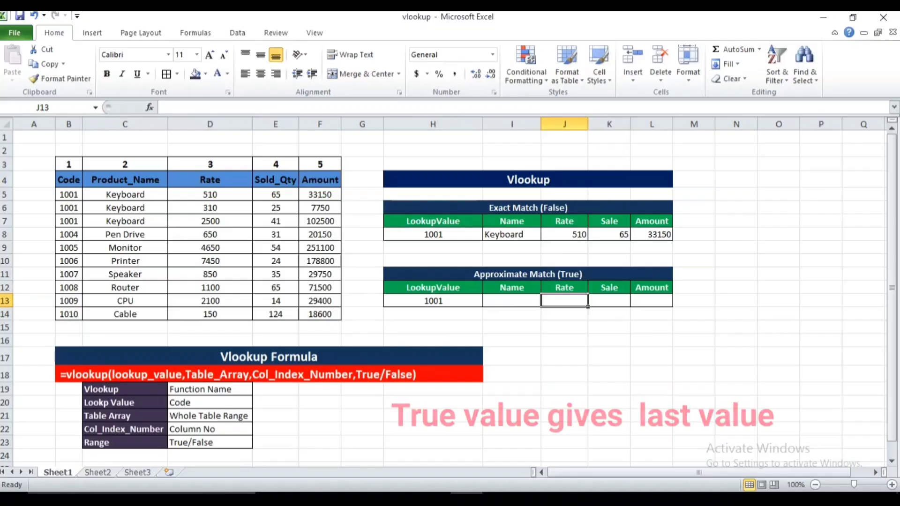
{"action": "type", "text": "="}
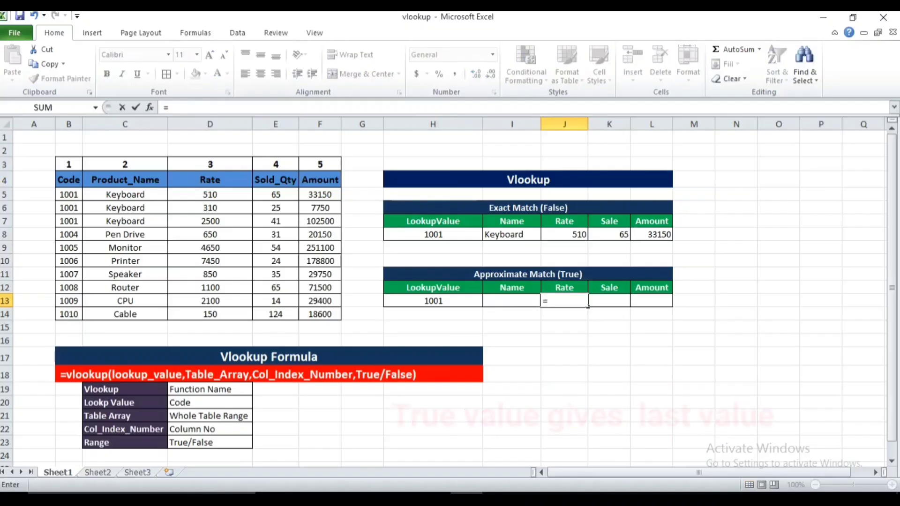
{"action": "type", "text": "vl"}
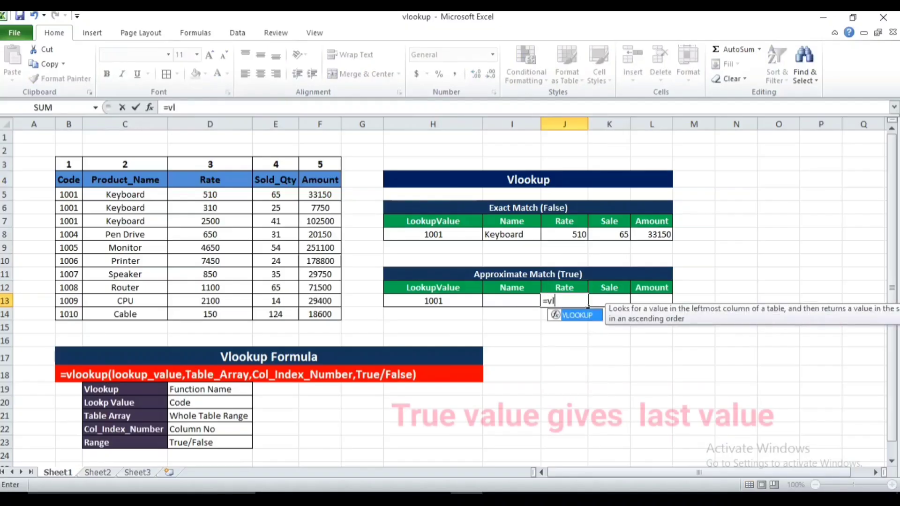
{"action": "type", "text": "ookup("}
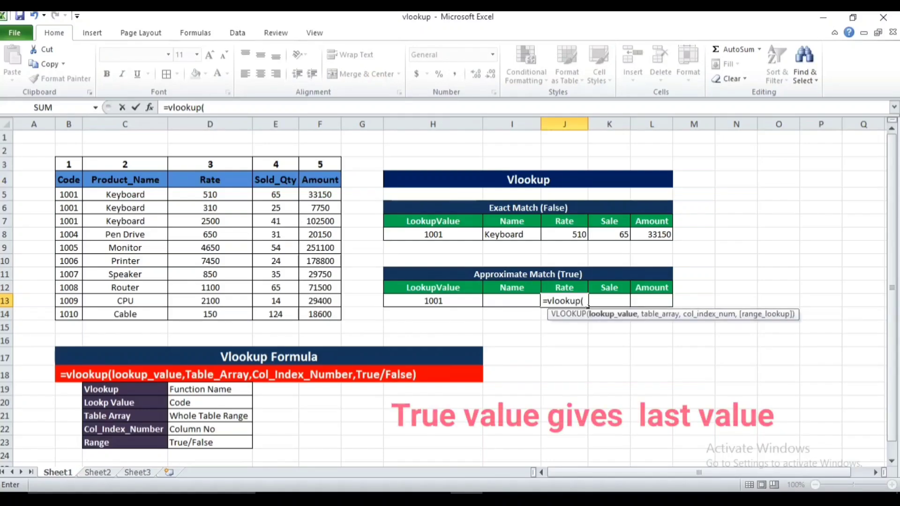
{"action": "key", "text": "Left"}
{"action": "key", "text": "Left"}
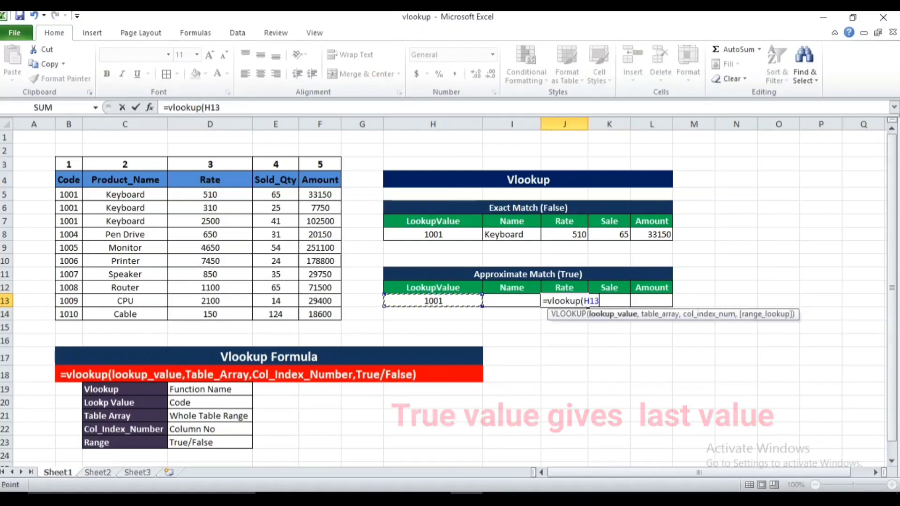
{"action": "type", "text": ","}
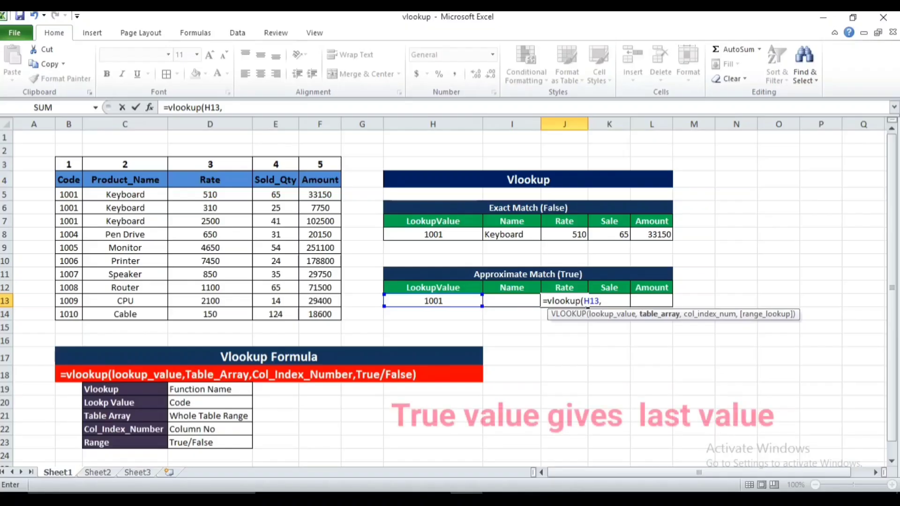
{"action": "type", "text": "b4:f"}
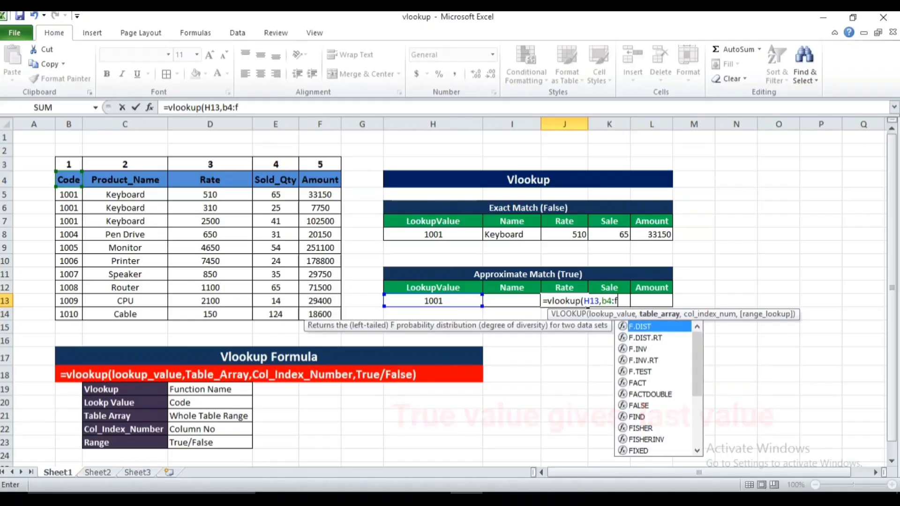
{"action": "type", "text": "14,"}
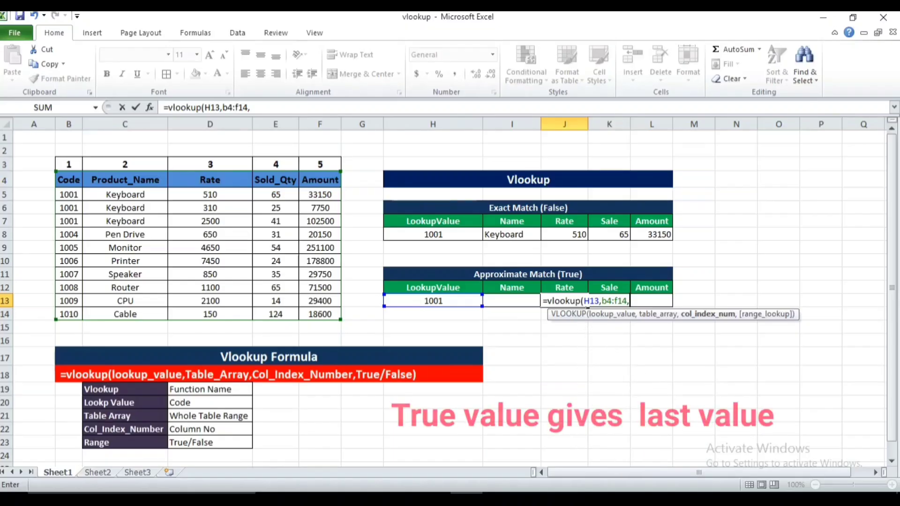
{"action": "type", "text": "3,"}
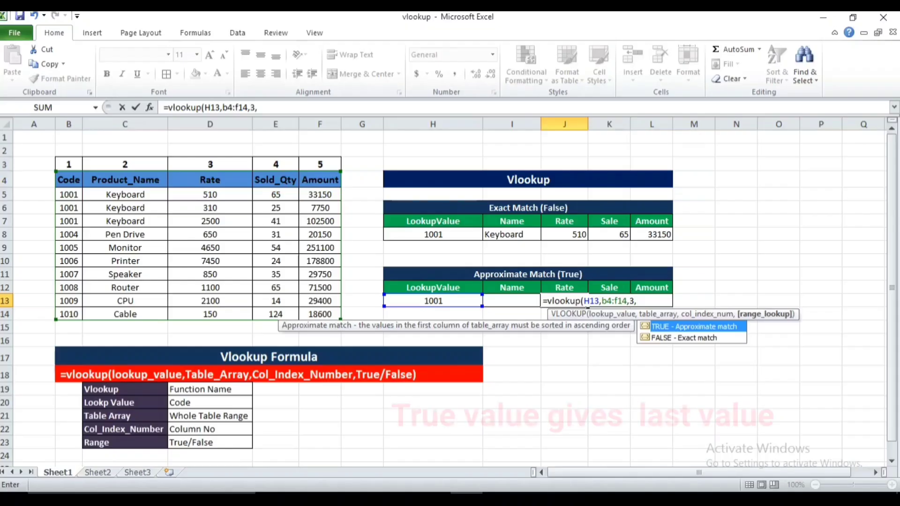
{"action": "type", "text": "true"}
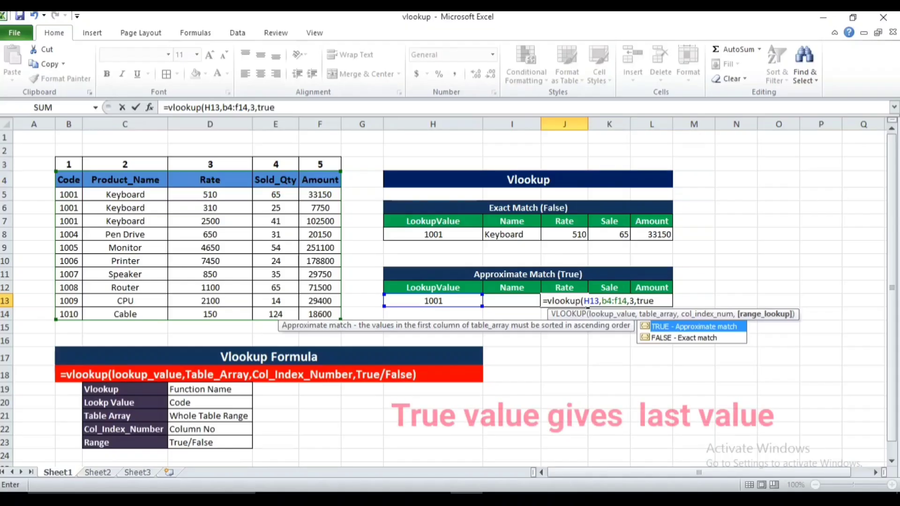
{"action": "type", "text": ")"}
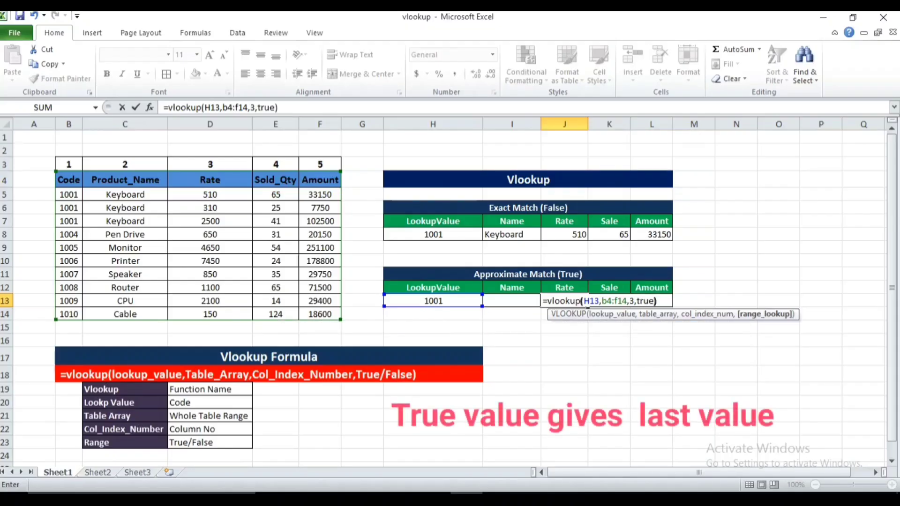
{"action": "key", "text": "Return"}
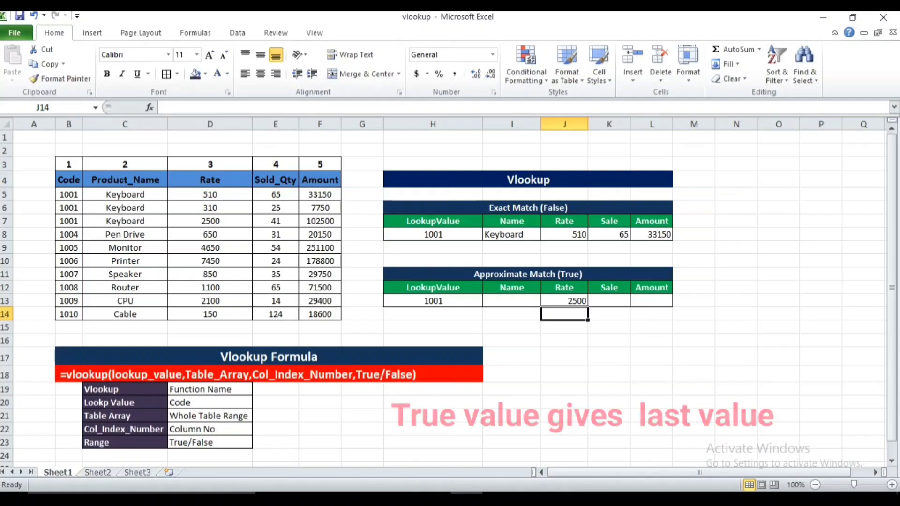
Step: Compare the Approximate Match Rate result in J13 with the Exact Match row above it
{"action": "key", "text": "Up"}
{"action": "key", "text": "Up"}
{"action": "key", "text": "Up"}
{"action": "key", "text": "Up"}
{"action": "key", "text": "Up"}
{"action": "key", "text": "Up"}
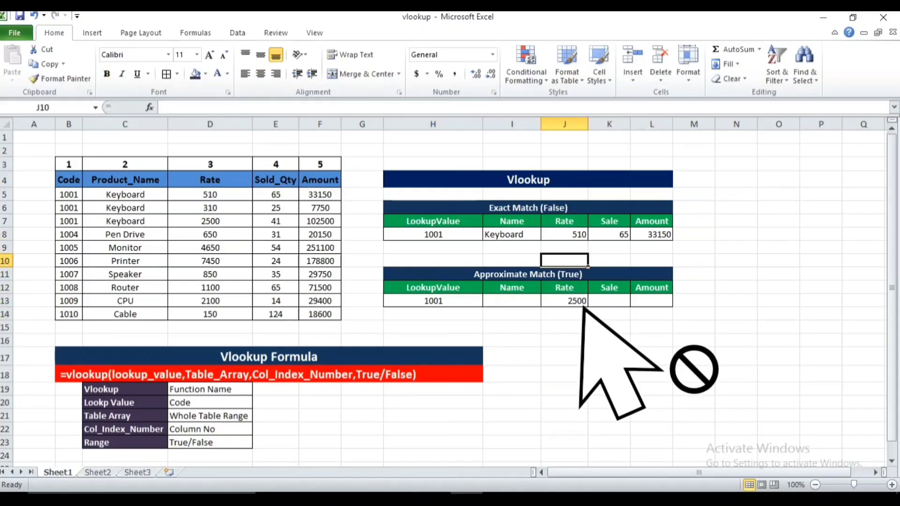
{"action": "key", "text": "Down"}
{"action": "key", "text": "Down"}
{"action": "key", "text": "Down"}
{"action": "key", "text": "Down"}
{"action": "key", "text": "Down"}
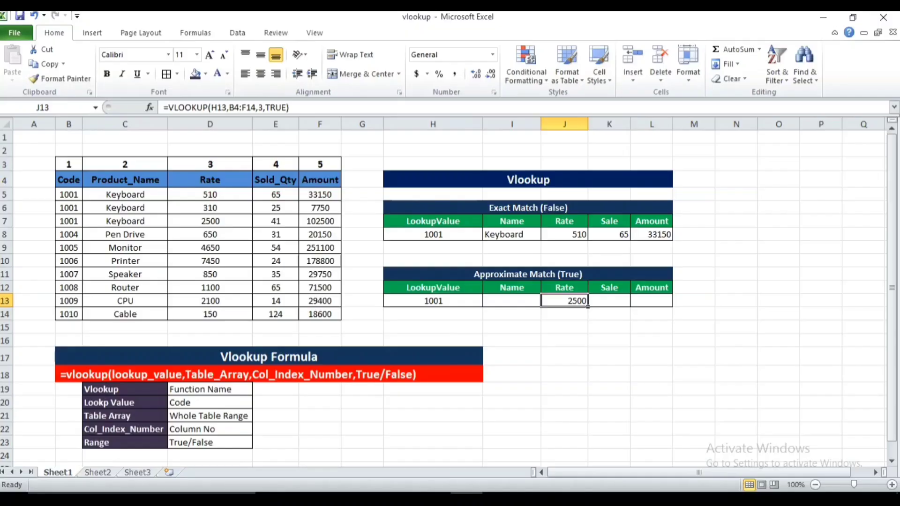
Step: Examine the three Keyboard rates for code 1001 in D5:D7 of the source table
{"action": "key", "text": "Left"}
{"action": "key", "text": "Left"}
{"action": "key", "text": "Left"}
{"action": "key", "text": "Left"}
{"action": "key", "text": "Left"}
{"action": "key", "text": "Left"}
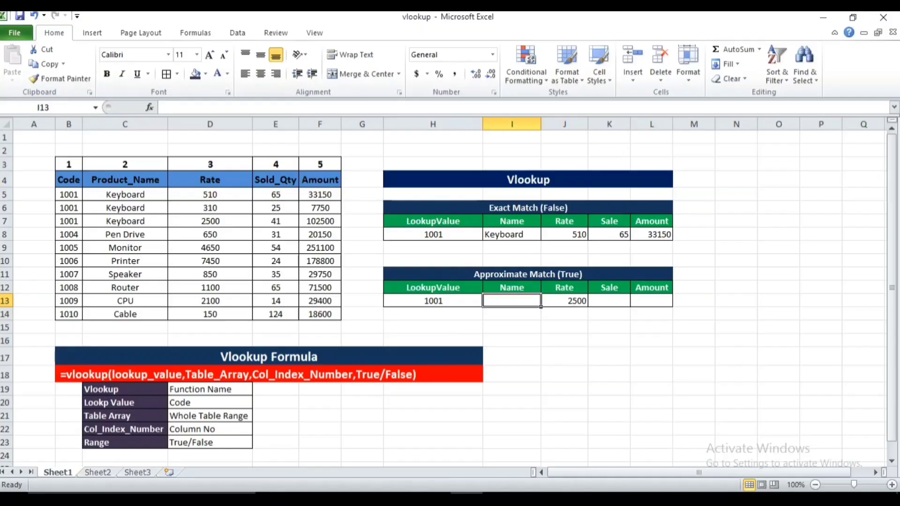
{"action": "key", "text": "Up"}
{"action": "key", "text": "Up"}
{"action": "key", "text": "Up"}
{"action": "key", "text": "Up"}
{"action": "key", "text": "Up"}
{"action": "key", "text": "Up"}
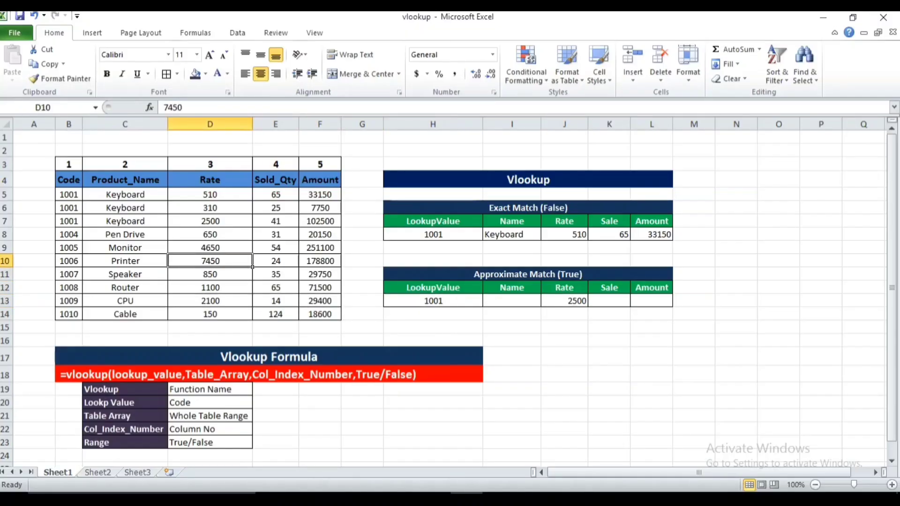
{"action": "key", "text": "shift+Up"}
{"action": "key", "text": "shift+Up"}
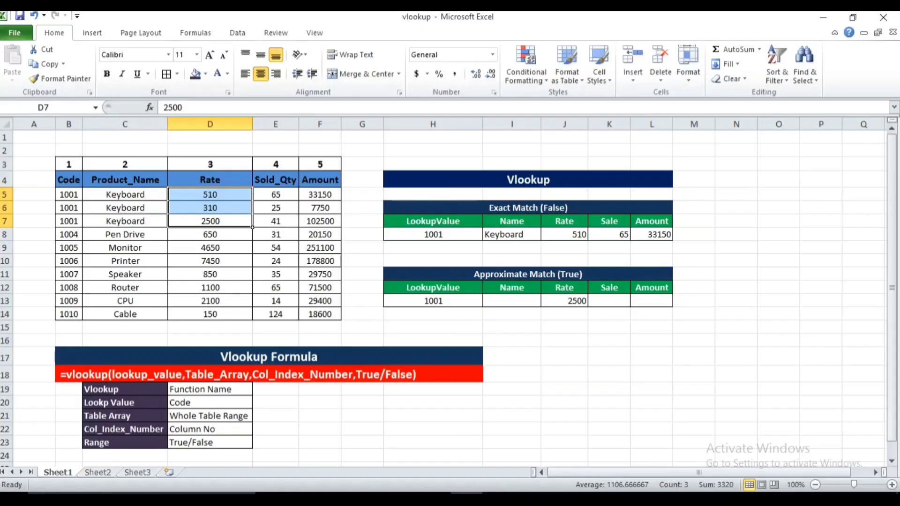
Step: Set the rate of the last Keyboard row, cell D7, to 250
{"action": "key", "text": "Down"}
{"action": "key", "text": "Up"}
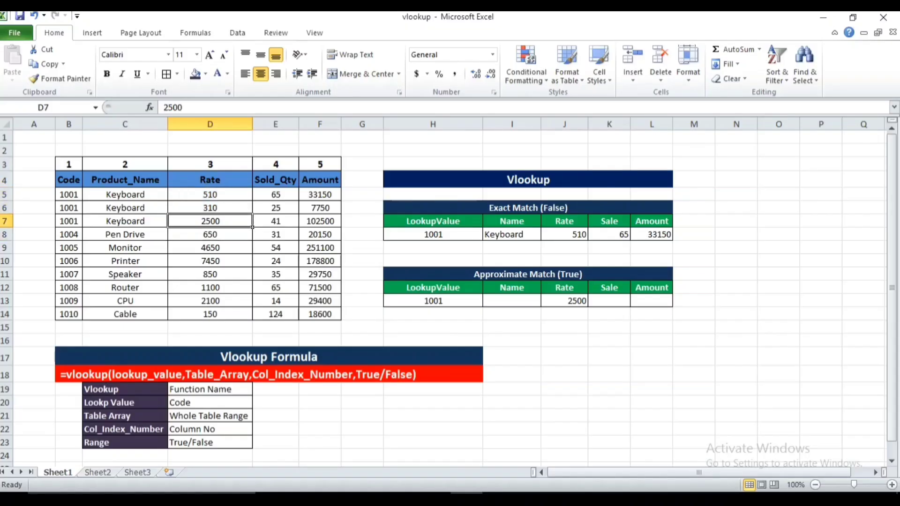
{"action": "type", "text": "250"}
{"action": "key", "text": "Return"}
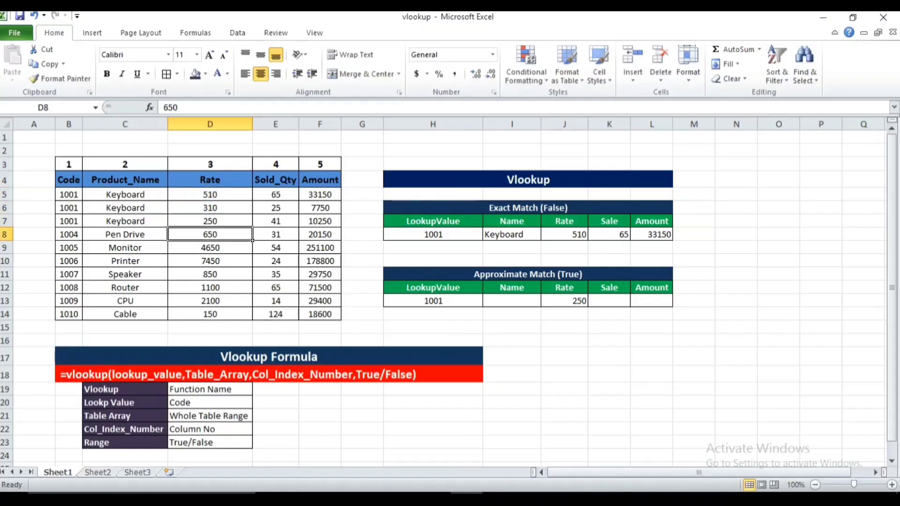
Step: Check the edited Keyboard rate in D7 against the Approximate Match Rate result in J13
{"action": "key", "text": "Up"}
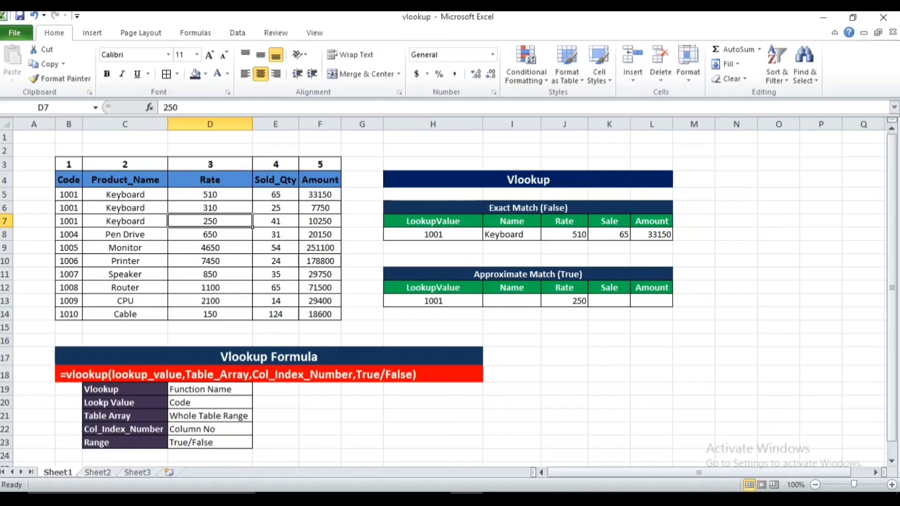
{"action": "key", "text": "Right"}
{"action": "key", "text": "Right"}
{"action": "key", "text": "Right"}
{"action": "key", "text": "Right"}
{"action": "key", "text": "Right"}
{"action": "key", "text": "Right"}
{"action": "key", "text": "Right"}
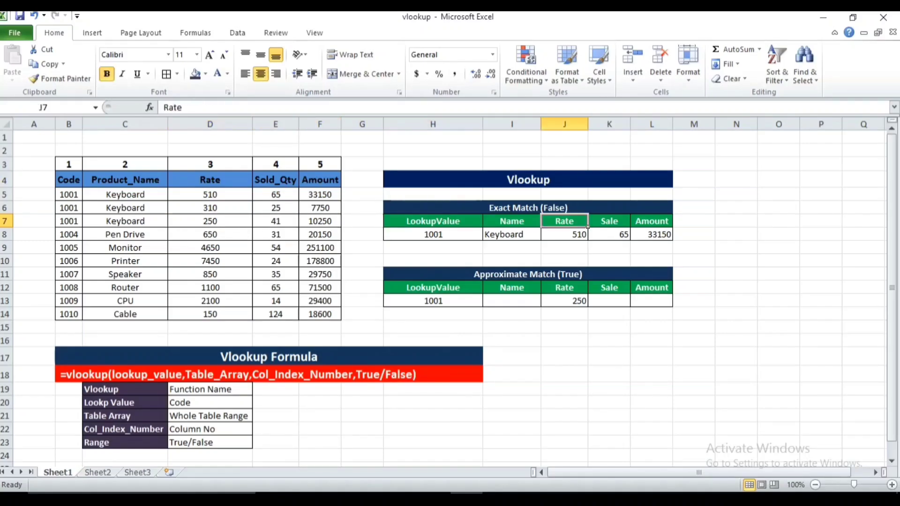
{"action": "key", "text": "Down"}
{"action": "key", "text": "Down"}
{"action": "key", "text": "Down"}
{"action": "key", "text": "Down"}
{"action": "key", "text": "Down"}
{"action": "key", "text": "Down"}
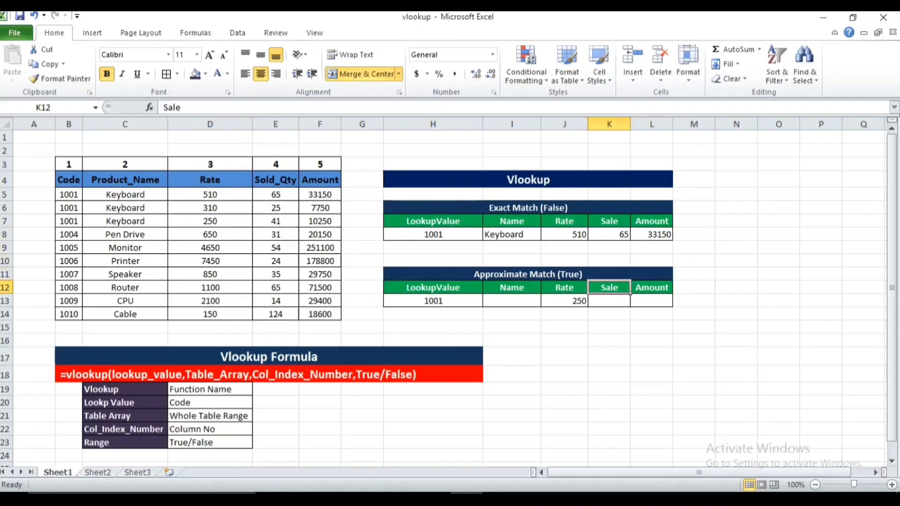
{"action": "key", "text": "Left"}
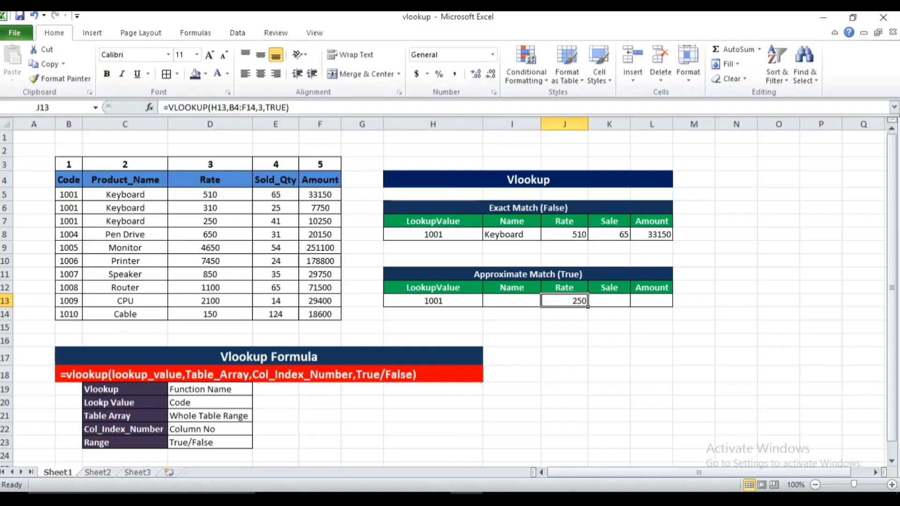
Step: Look over the source table's Amount column F and return to the Approximate Match Rate cell J13
{"action": "key", "text": "Left"}
{"action": "key", "text": "Left"}
{"action": "key", "text": "Left"}
{"action": "key", "text": "Left"}
{"action": "key", "text": "Up"}
{"action": "key", "text": "Up"}
{"action": "key", "text": "Up"}
{"action": "key", "text": "Up"}
{"action": "key", "text": "Up"}
{"action": "key", "text": "Up"}
{"action": "key", "text": "Up"}
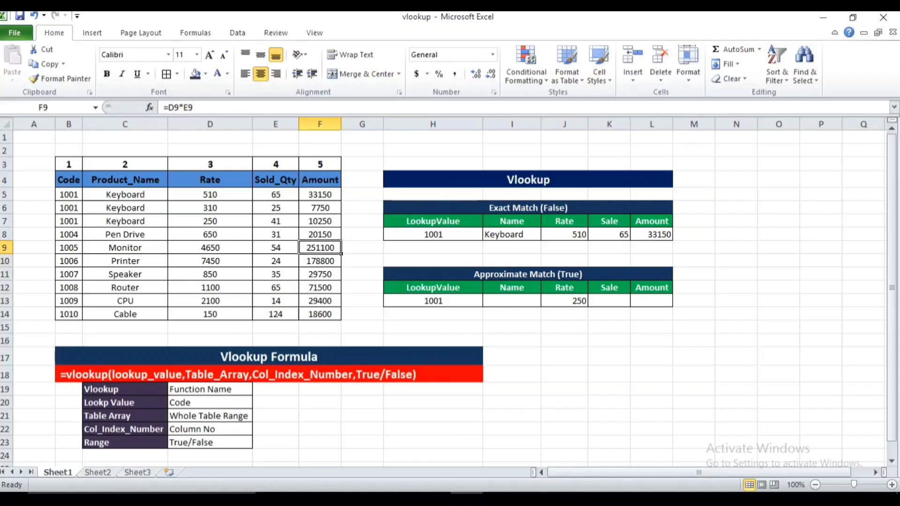
{"action": "key", "text": "Down"}
{"action": "key", "text": "Down"}
{"action": "key", "text": "Down"}
{"action": "key", "text": "Down"}
{"action": "key", "text": "Down"}
{"action": "key", "text": "Down"}
{"action": "key", "text": "Down"}
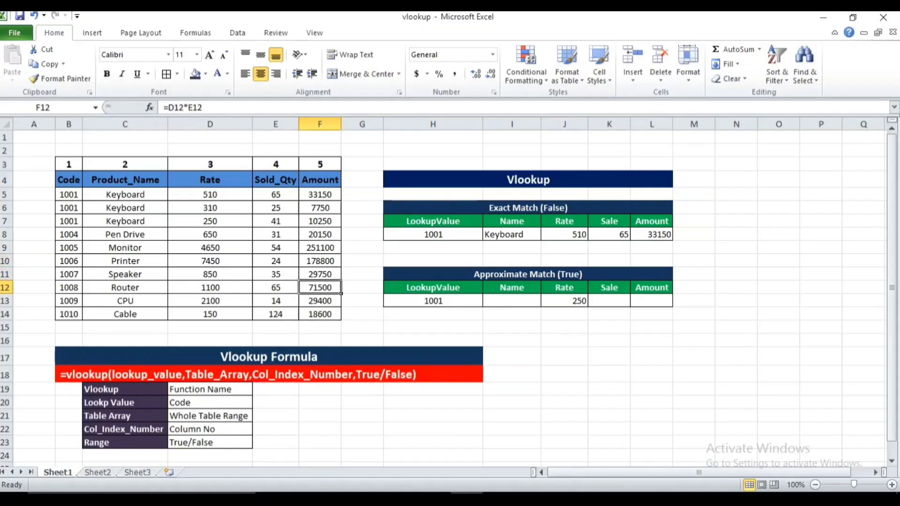
{"action": "key", "text": "Right"}
{"action": "key", "text": "Right"}
{"action": "key", "text": "Right"}
{"action": "key", "text": "Right"}
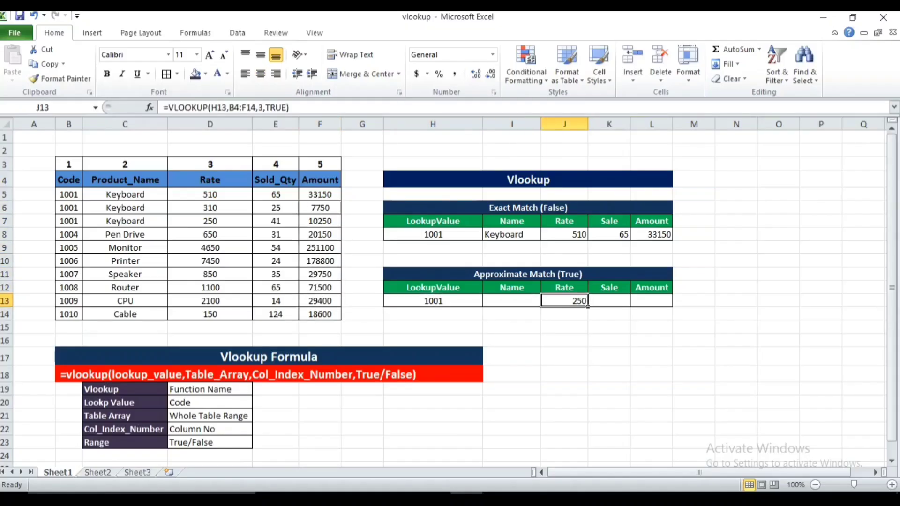
Step: Start a VLOOKUP formula in the Approximate Match Sale cell K13 with H13 as the lookup value
{"action": "key", "text": "Right"}
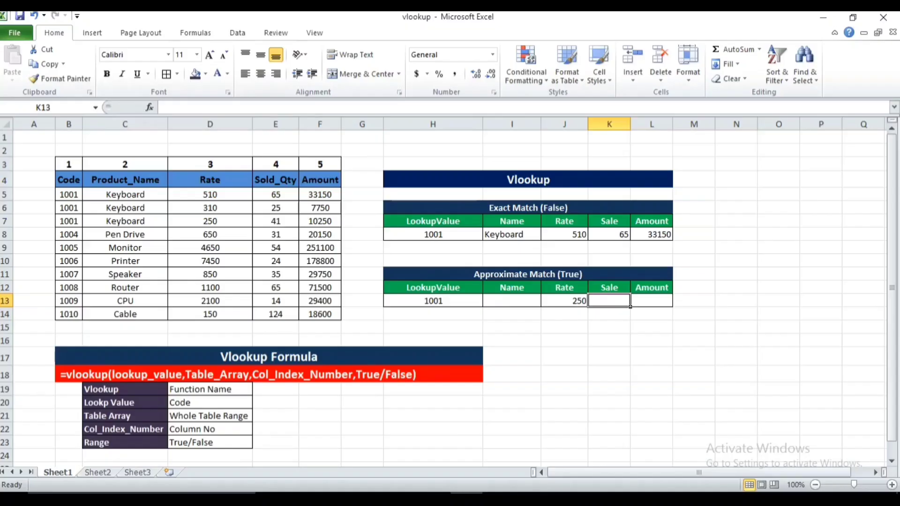
{"action": "type", "text": "=vlook"}
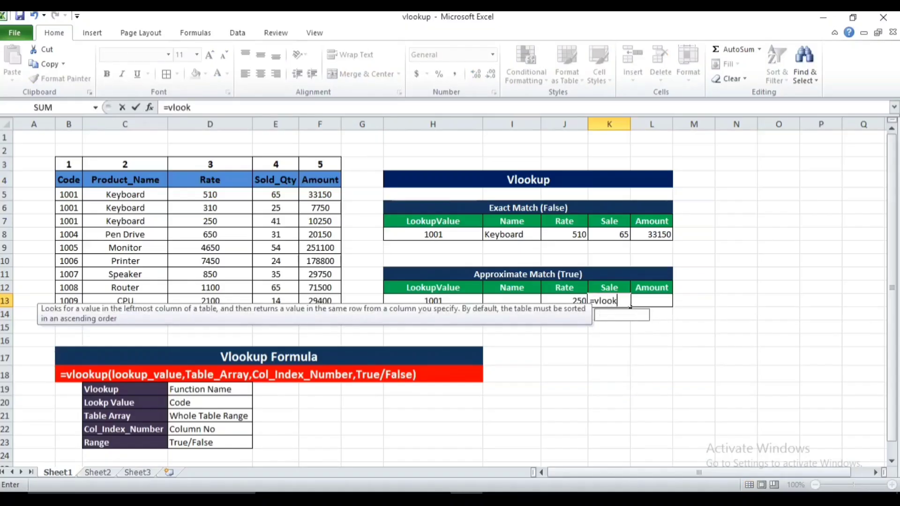
{"action": "type", "text": "up("}
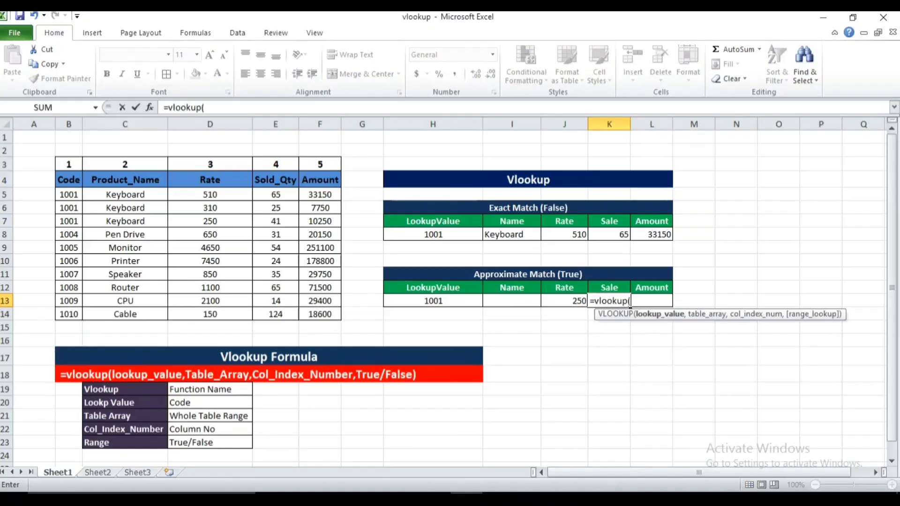
{"action": "key", "text": "Left"}
{"action": "key", "text": "Left"}
{"action": "key", "text": "Left"}
{"action": "key", "text": "Left"}
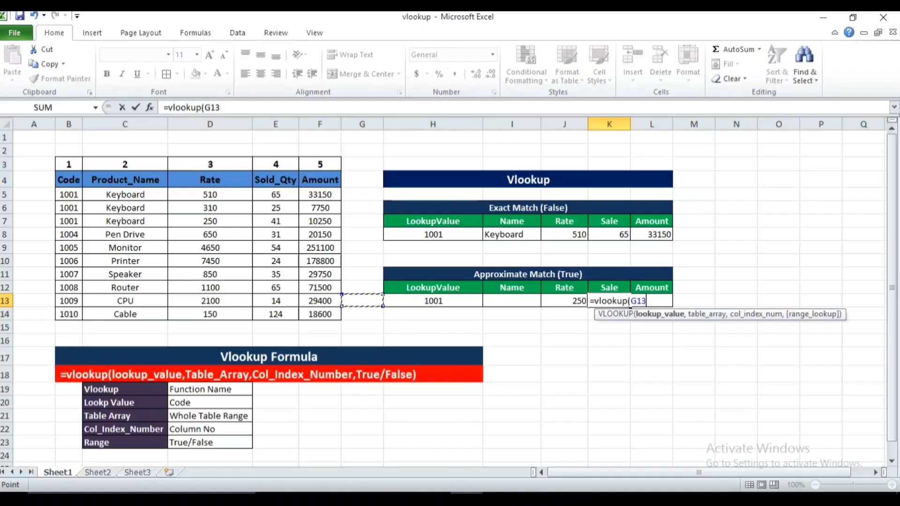
{"action": "key", "text": "Right"}
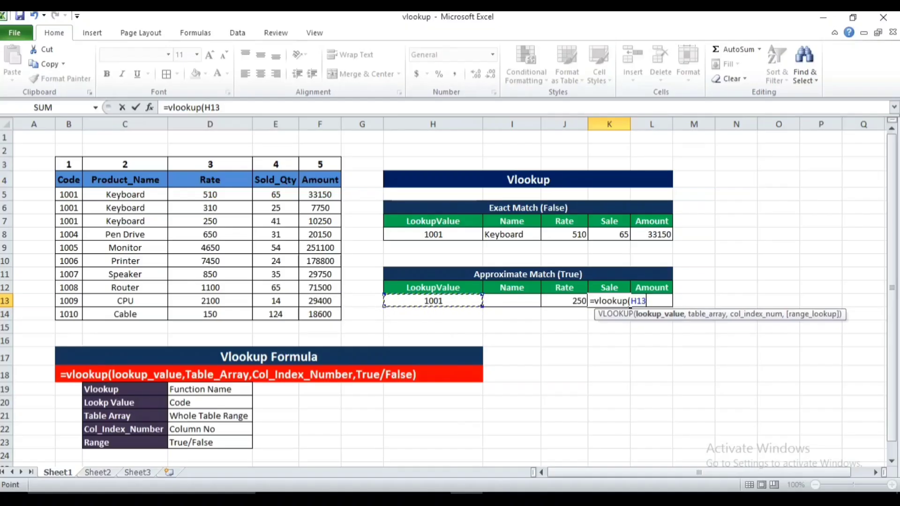
{"action": "type", "text": ","}
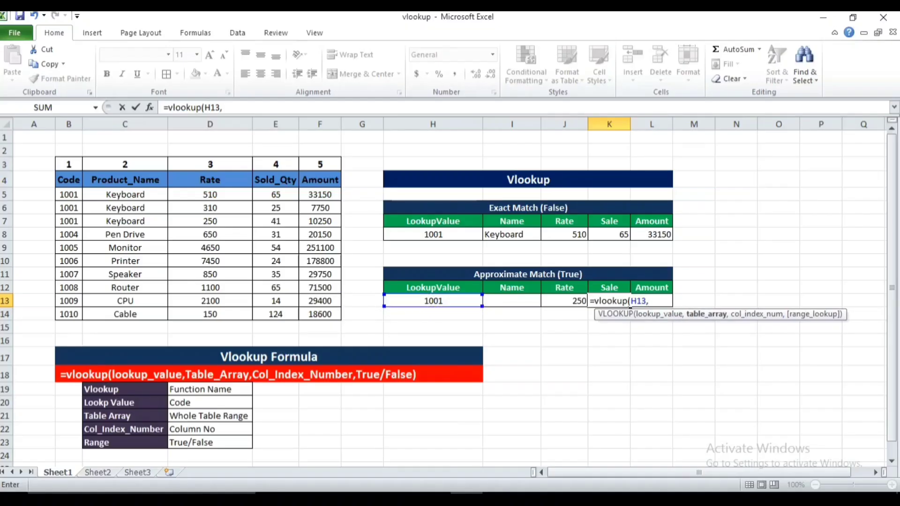
Step: Complete the K13 VLOOKUP formula with table range B4:F14, column index 4 and TRUE
{"action": "type", "text": "b4:"}
{"action": "type", "text": "f"}
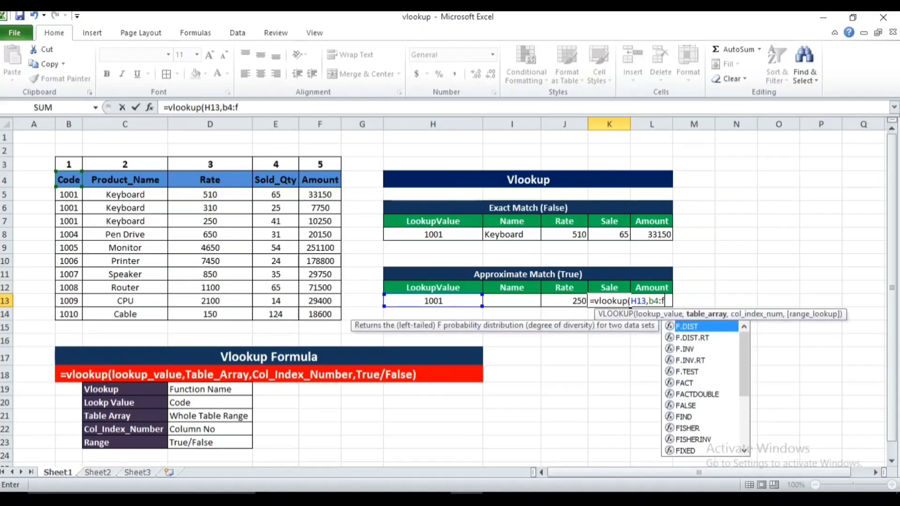
{"action": "type", "text": "1"}
{"action": "key", "text": "BackSpace"}
{"action": "type", "text": "14,"}
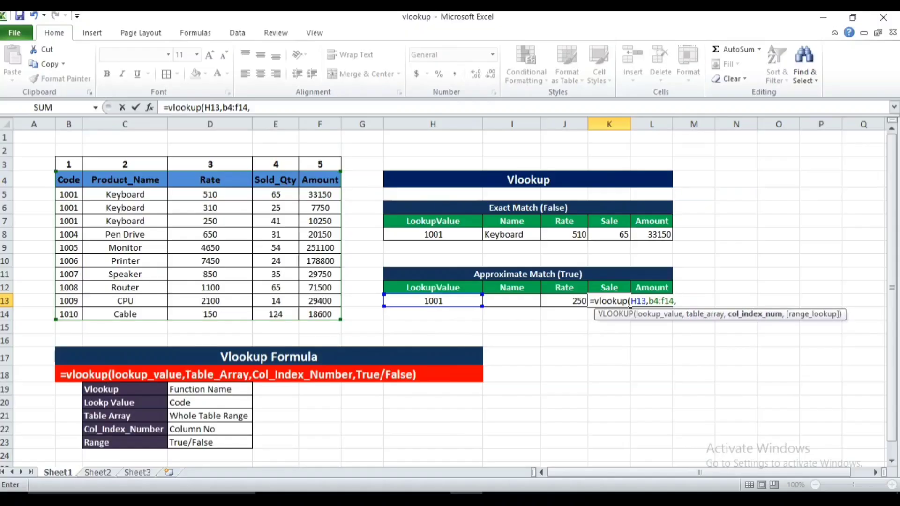
{"action": "type", "text": "4,"}
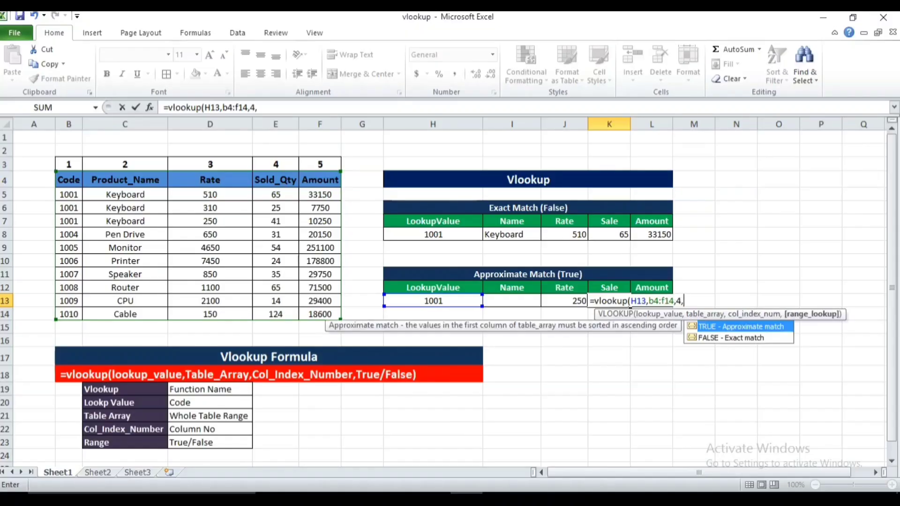
{"action": "type", "text": "true,1"}
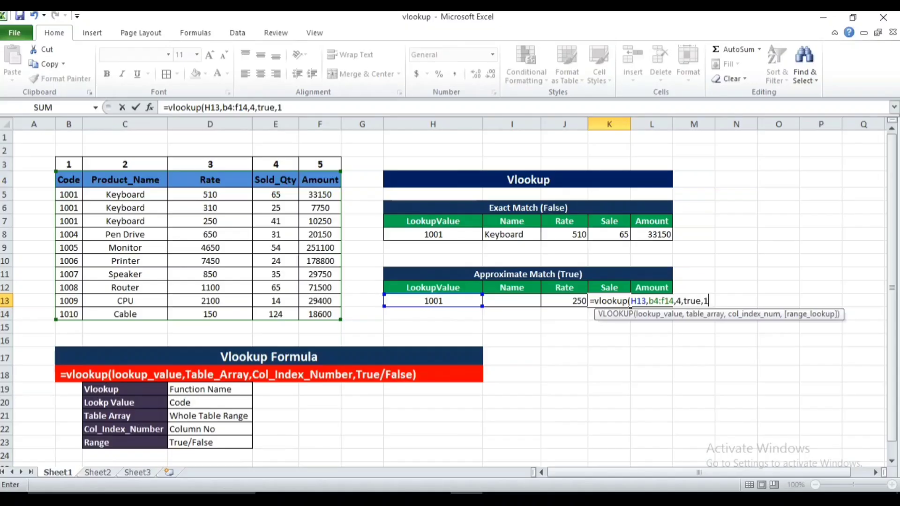
{"action": "key", "text": "BackSpace"}
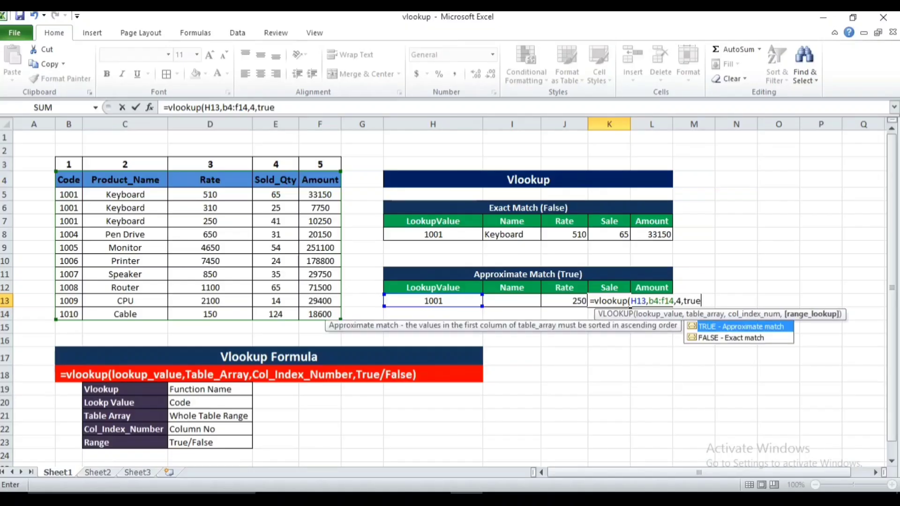
{"action": "type", "text": ")"}
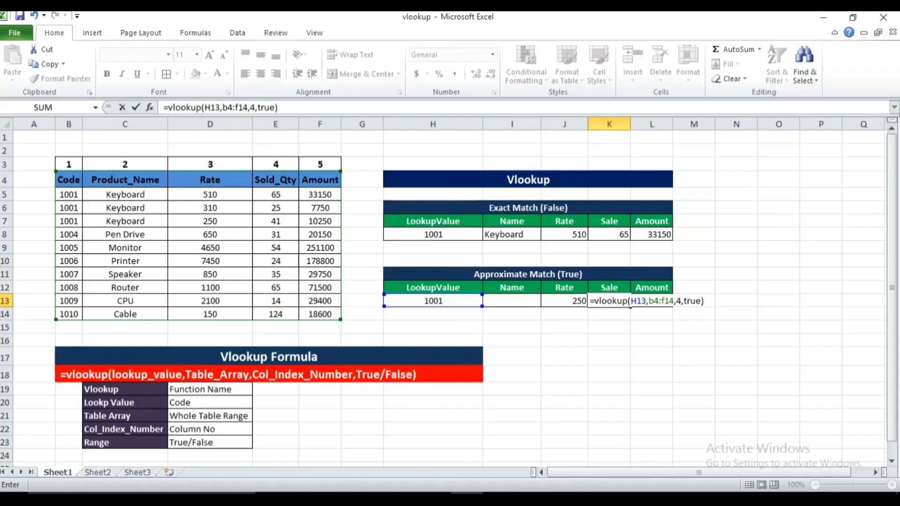
{"action": "key", "text": "Return"}
{"action": "left_click", "coordinate": [630, 303]}
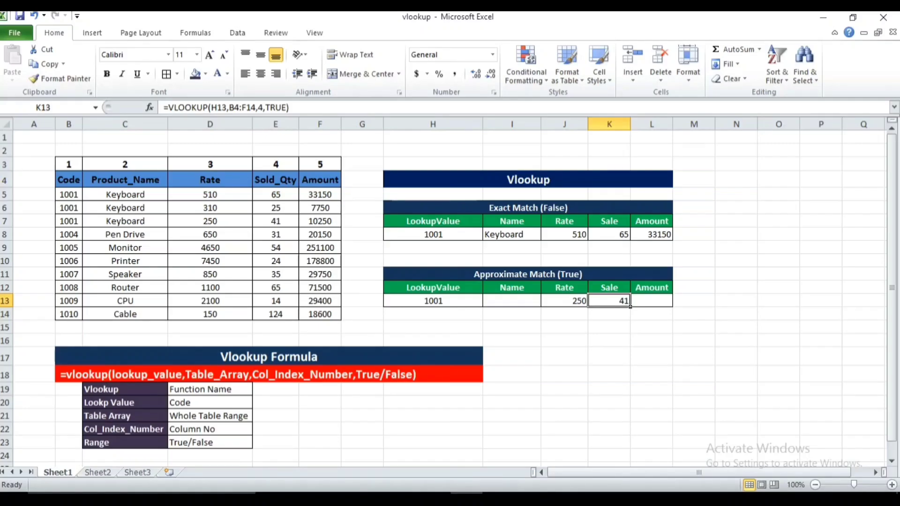
Step: Examine the Exact Match Amount formula in L8 against the Approximate Match Sale and Amount cells K13 and L13
{"action": "key", "text": "Up"}
{"action": "key", "text": "Up"}
{"action": "key", "text": "Up"}
{"action": "key", "text": "Down"}
{"action": "key", "text": "Down"}
{"action": "key", "text": "Down"}
{"action": "key", "text": "Right"}
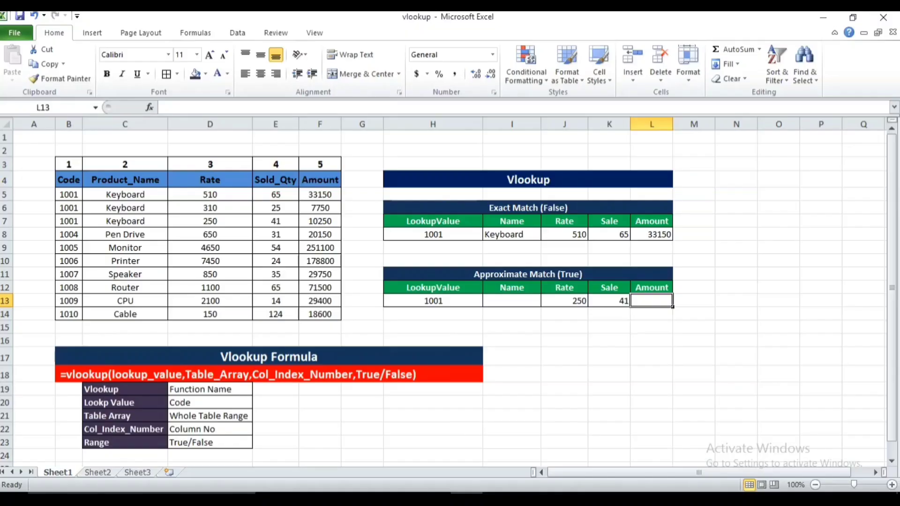
{"action": "key", "text": "Up"}
{"action": "key", "text": "Up"}
{"action": "key", "text": "Up"}
{"action": "key", "text": "Up"}
{"action": "key", "text": "Up"}
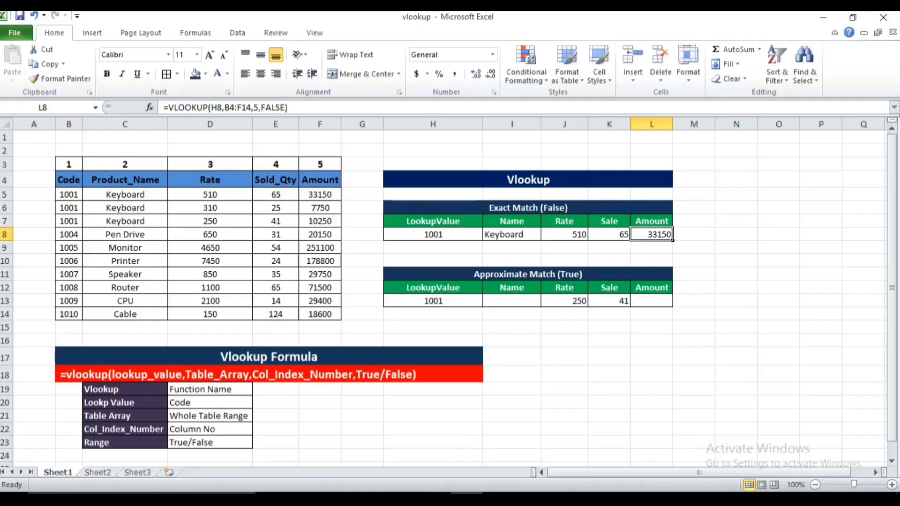
{"action": "key", "text": "Down"}
{"action": "key", "text": "Down"}
{"action": "key", "text": "Down"}
{"action": "key", "text": "Down"}
{"action": "key", "text": "Down"}
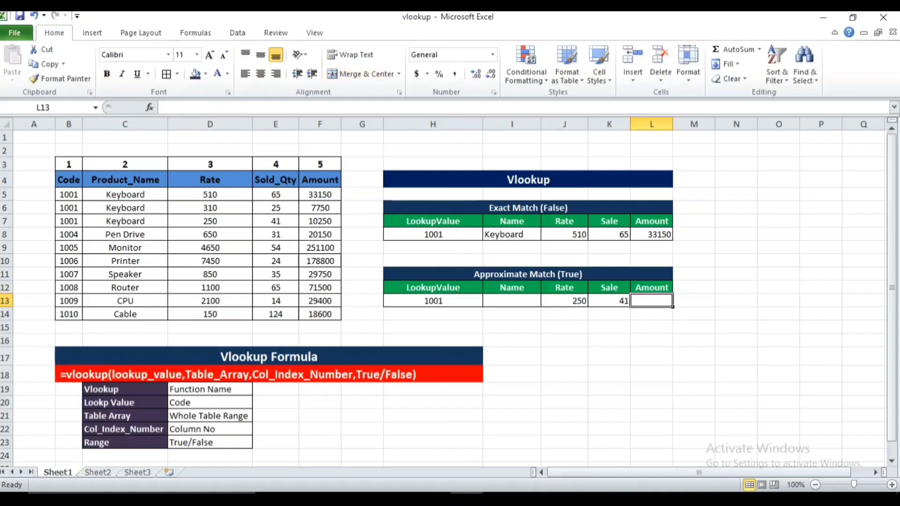
{"action": "key", "text": "Left"}
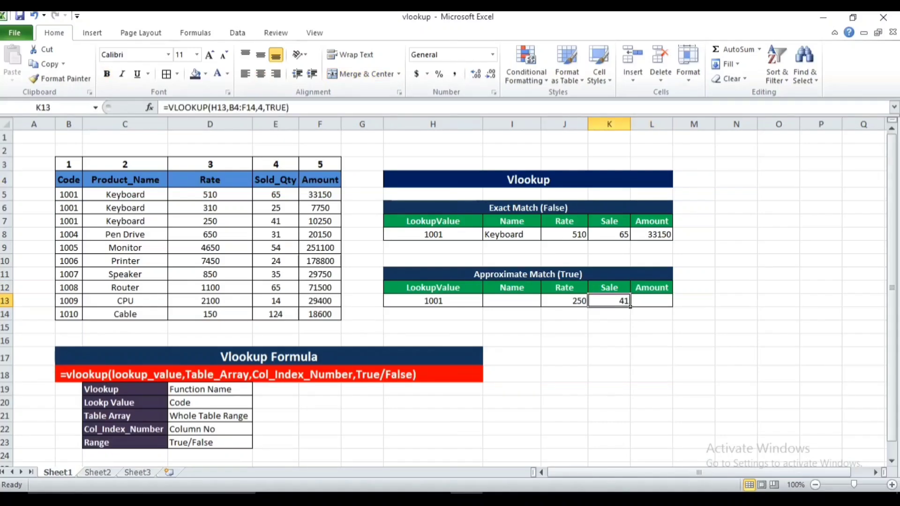
{"action": "key", "text": "Right"}
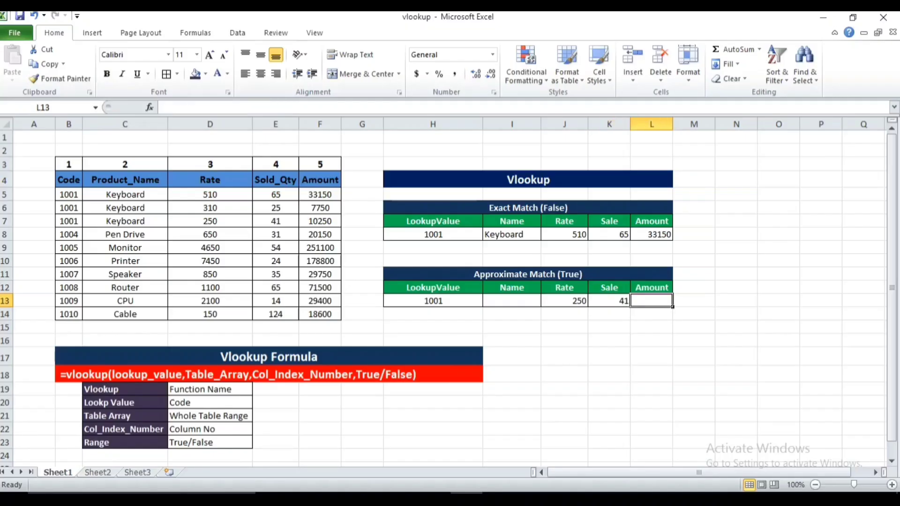
Step: Compare the Exact Match Rate formula in J8 with the Approximate Match Rate formula in J13
{"action": "key", "text": "Left"}
{"action": "key", "text": "Left"}
{"action": "key", "text": "Up"}
{"action": "key", "text": "Up"}
{"action": "key", "text": "Up"}
{"action": "key", "text": "Up"}
{"action": "key", "text": "Up"}
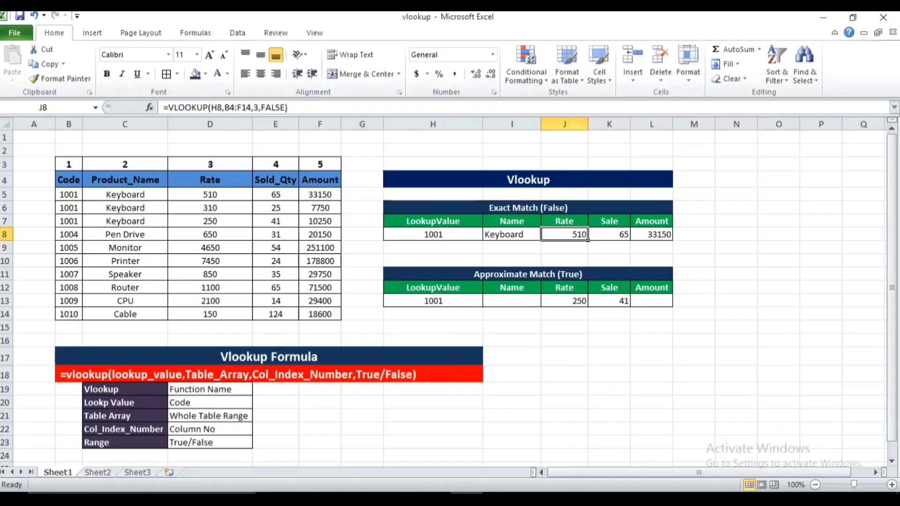
{"action": "key", "text": "Down"}
{"action": "key", "text": "Down"}
{"action": "key", "text": "Down"}
{"action": "key", "text": "Down"}
{"action": "key", "text": "Down"}
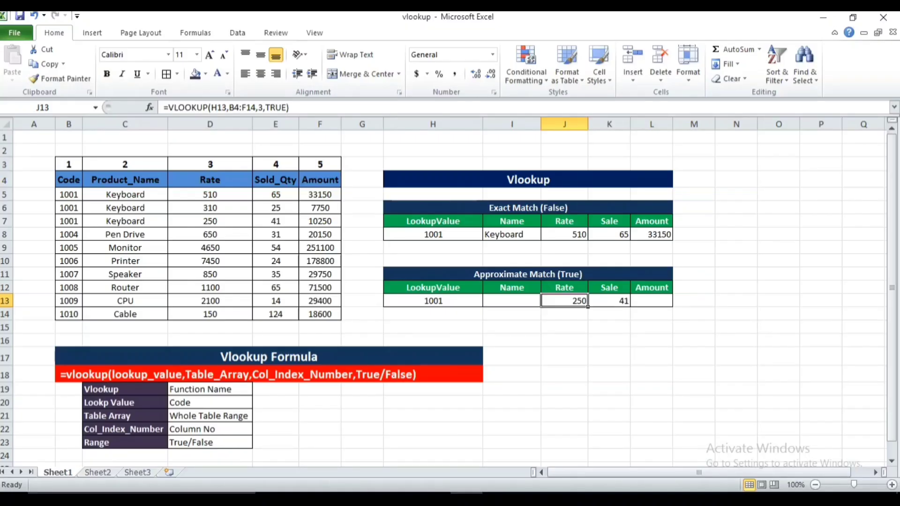
Step: Look across the Approximate Match row 13 and the Exact Match Sale cell K8, ending on Rate cell J13
{"action": "key", "text": "Left"}
{"action": "key", "text": "Left"}
{"action": "key", "text": "Left"}
{"action": "key", "text": "Left"}
{"action": "key", "text": "Left"}
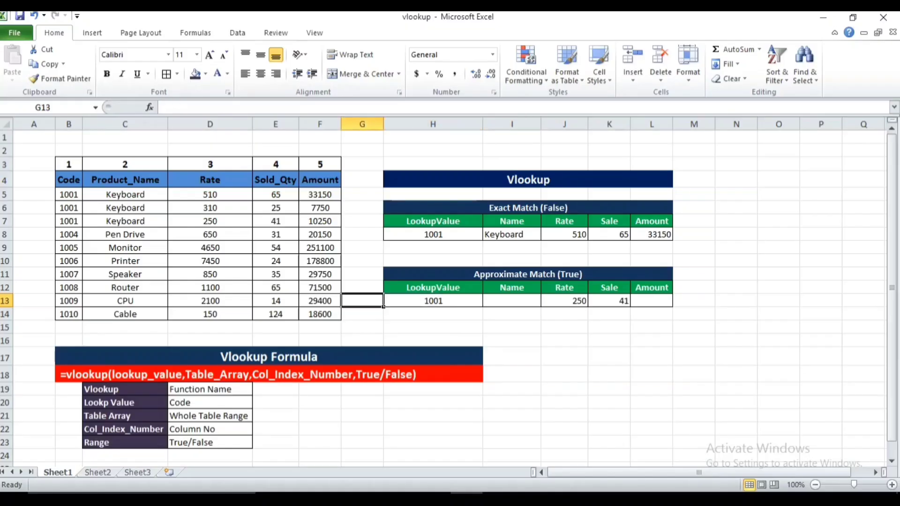
{"action": "key", "text": "Right"}
{"action": "key", "text": "Right"}
{"action": "key", "text": "Right"}
{"action": "key", "text": "Right"}
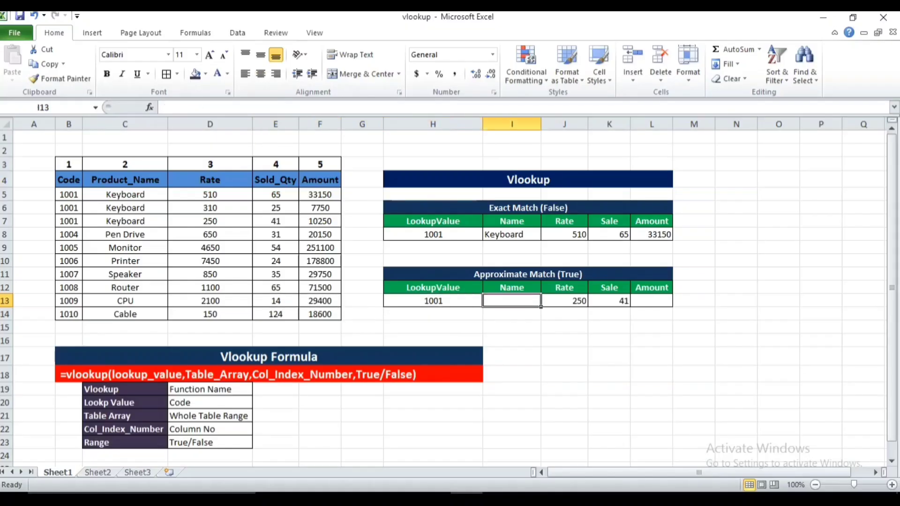
{"action": "key", "text": "Up"}
{"action": "key", "text": "Up"}
{"action": "key", "text": "Up"}
{"action": "key", "text": "Up"}
{"action": "key", "text": "Up"}
{"action": "key", "text": "Right"}
{"action": "key", "text": "Right"}
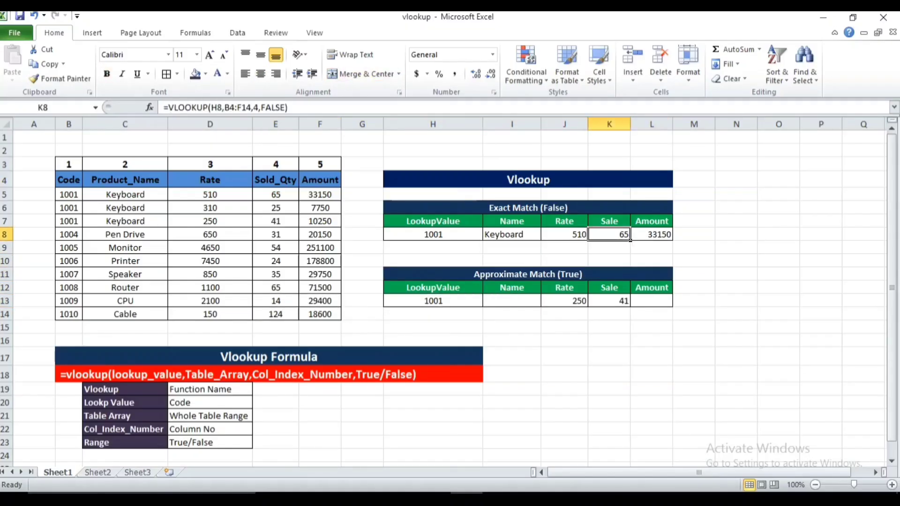
{"action": "key", "text": "Left"}
{"action": "key", "text": "Down"}
{"action": "key", "text": "Down"}
{"action": "key", "text": "Down"}
{"action": "key", "text": "Down"}
{"action": "key", "text": "Down"}
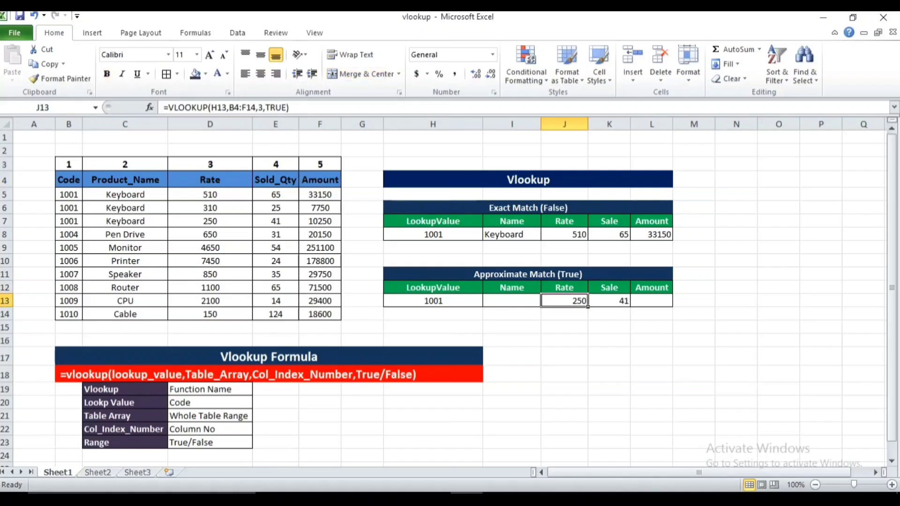
Step: Set the rate of the last code 1001 Keyboard row, cell D7, to 650
{"action": "key", "text": "Left"}
{"action": "key", "text": "Left"}
{"action": "key", "text": "Left"}
{"action": "key", "text": "Left"}
{"action": "key", "text": "Left"}
{"action": "key", "text": "Left"}
{"action": "key", "text": "Up"}
{"action": "key", "text": "Up"}
{"action": "key", "text": "Up"}
{"action": "key", "text": "Up"}
{"action": "key", "text": "Up"}
{"action": "key", "text": "Up"}
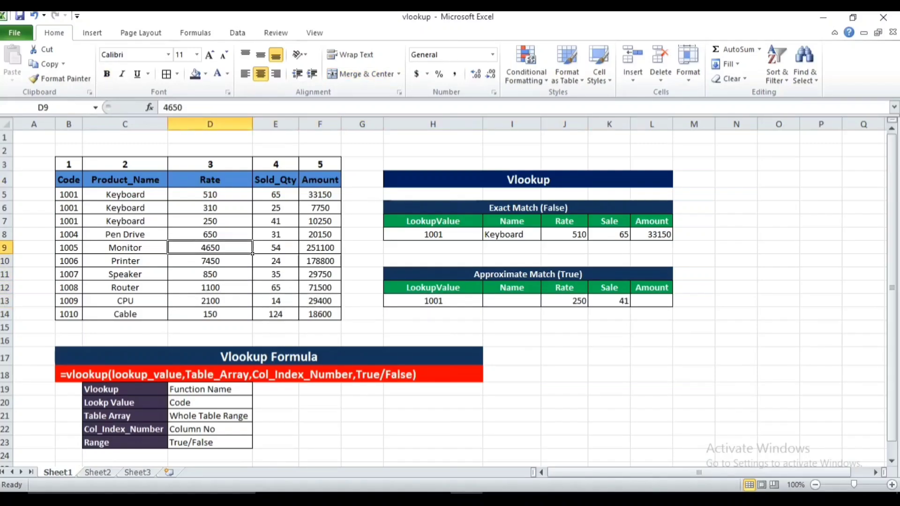
{"action": "type", "text": "650"}
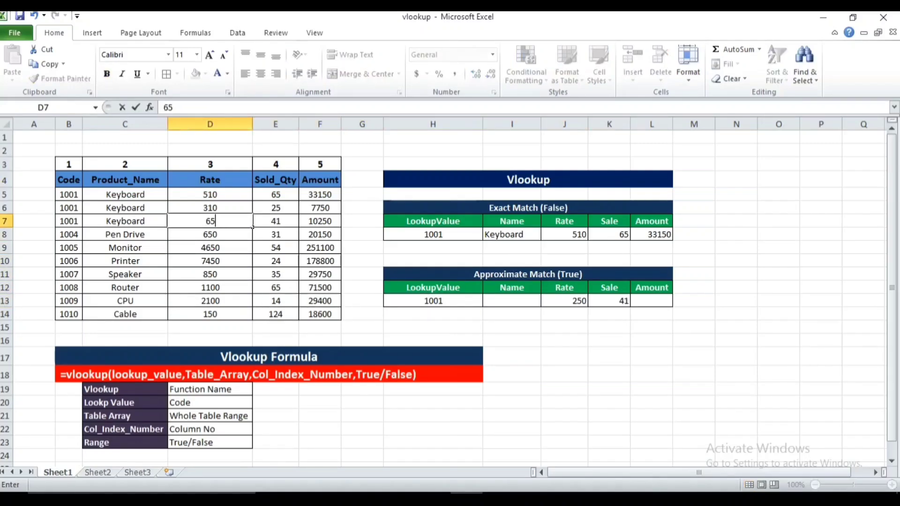
{"action": "key", "text": "Return"}
Step: Set the rate of the second Keyboard row, cell D6, to 1520
{"action": "key", "text": "Up"}
{"action": "key", "text": "Up"}
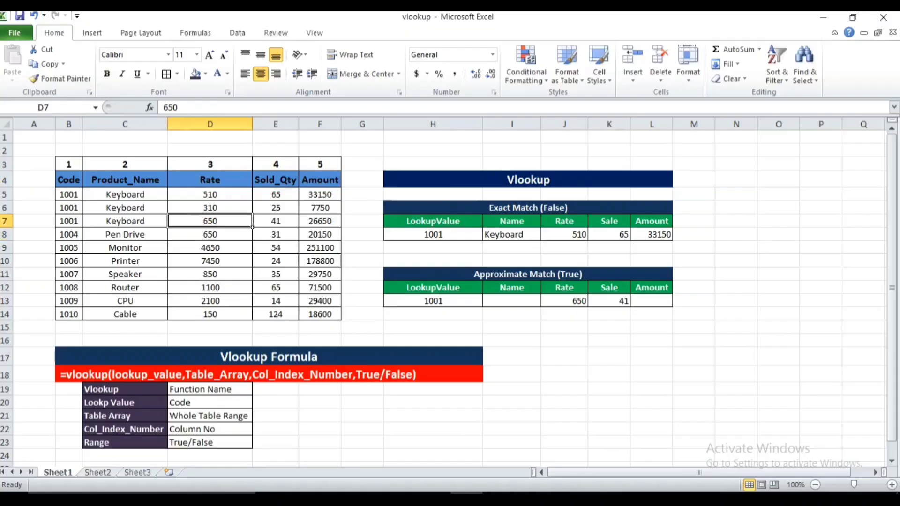
{"action": "type", "text": "1520"}
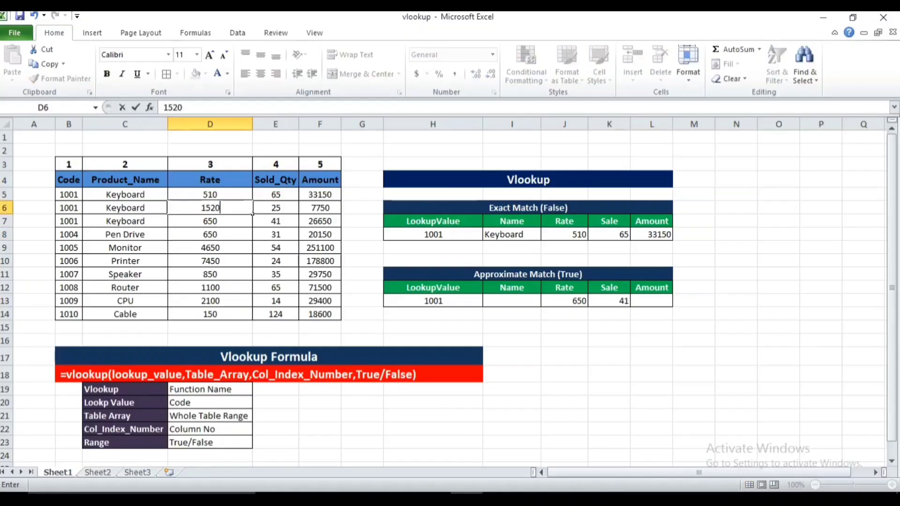
{"action": "key", "text": "Return"}
{"action": "key", "text": "Up"}
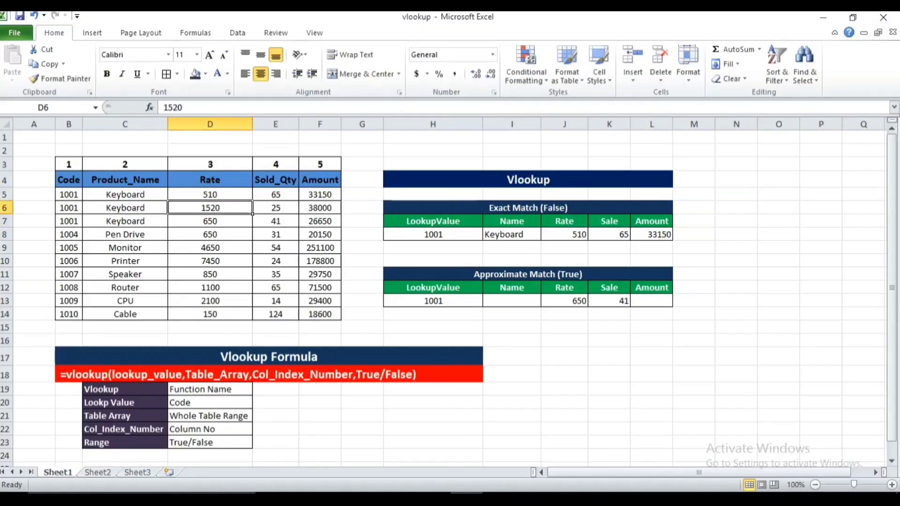
Step: Check the Exact Match and Approximate Match Rate results in column J against the edited Keyboard rates
{"action": "key", "text": "Down"}
{"action": "key", "text": "Right"}
{"action": "key", "text": "Right"}
{"action": "key", "text": "Right"}
{"action": "key", "text": "Right"}
{"action": "key", "text": "Right"}
{"action": "key", "text": "Right"}
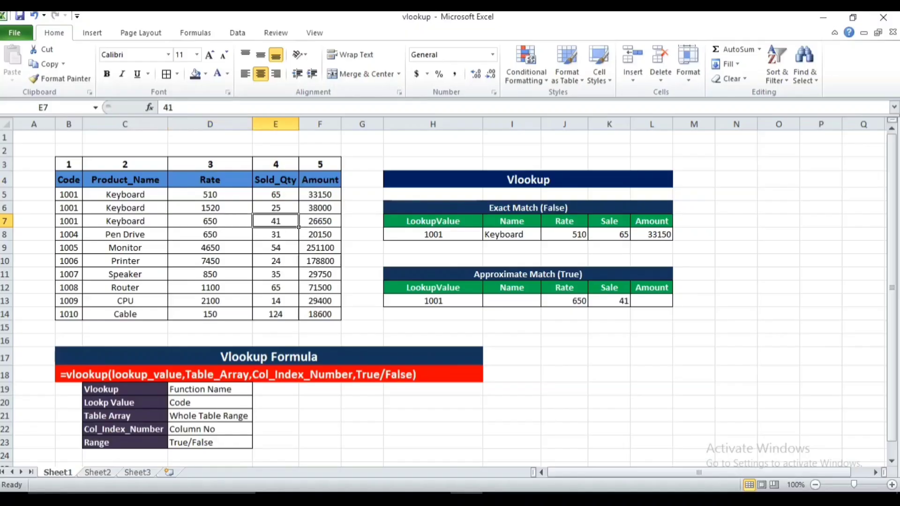
{"action": "key", "text": "Down"}
{"action": "key", "text": "Down"}
{"action": "key", "text": "Down"}
{"action": "key", "text": "Down"}
{"action": "key", "text": "Down"}
{"action": "key", "text": "Down"}
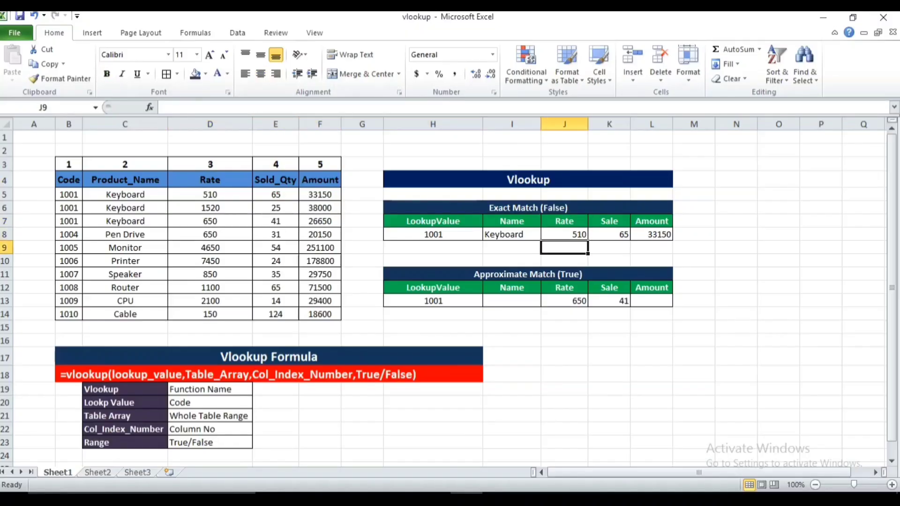
{"action": "key", "text": "Up"}
{"action": "key", "text": "Up"}
{"action": "key", "text": "Up"}
{"action": "key", "text": "Up"}
{"action": "key", "text": "Up"}
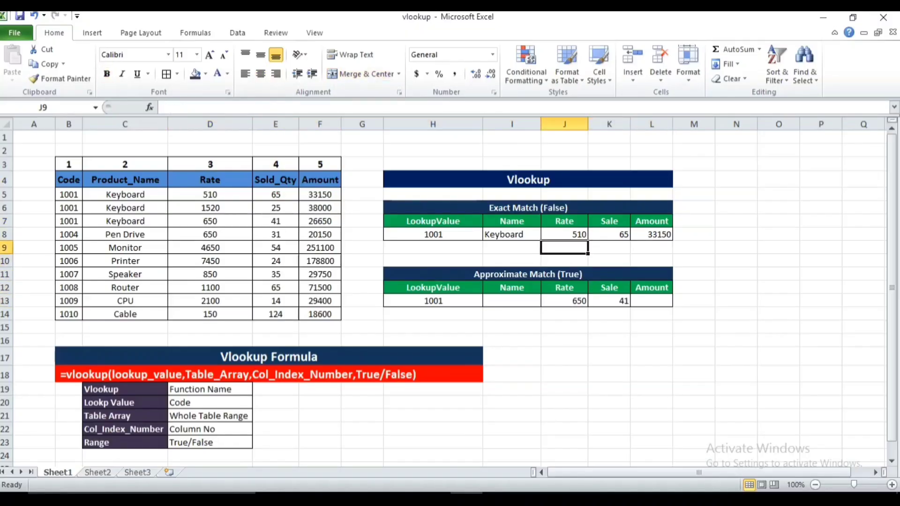